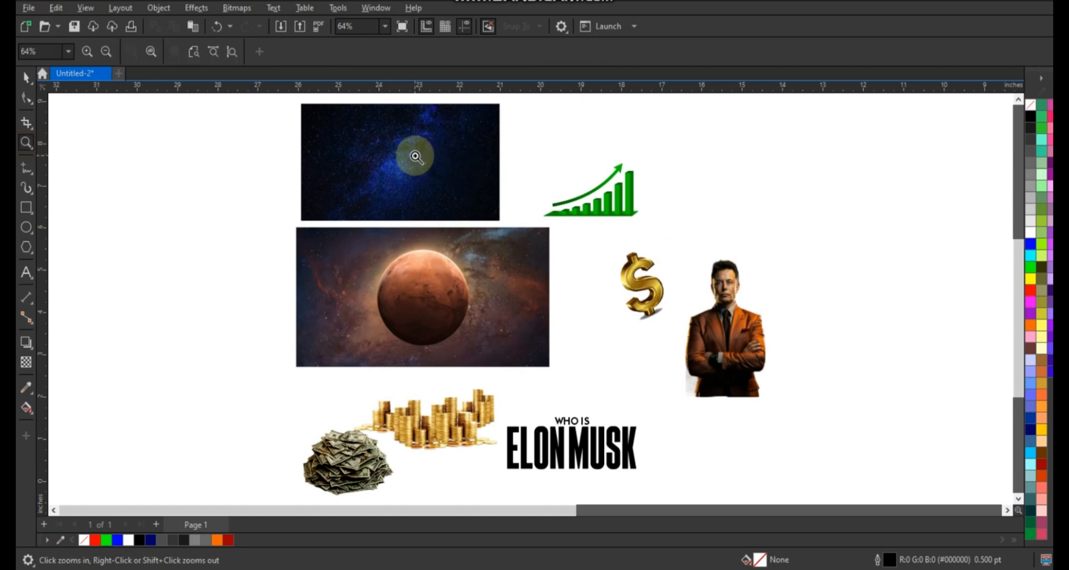
Step: Move the suited man's portrait onto the planet picture to clear the empty canvas area
drag(413, 144, 939, 393)
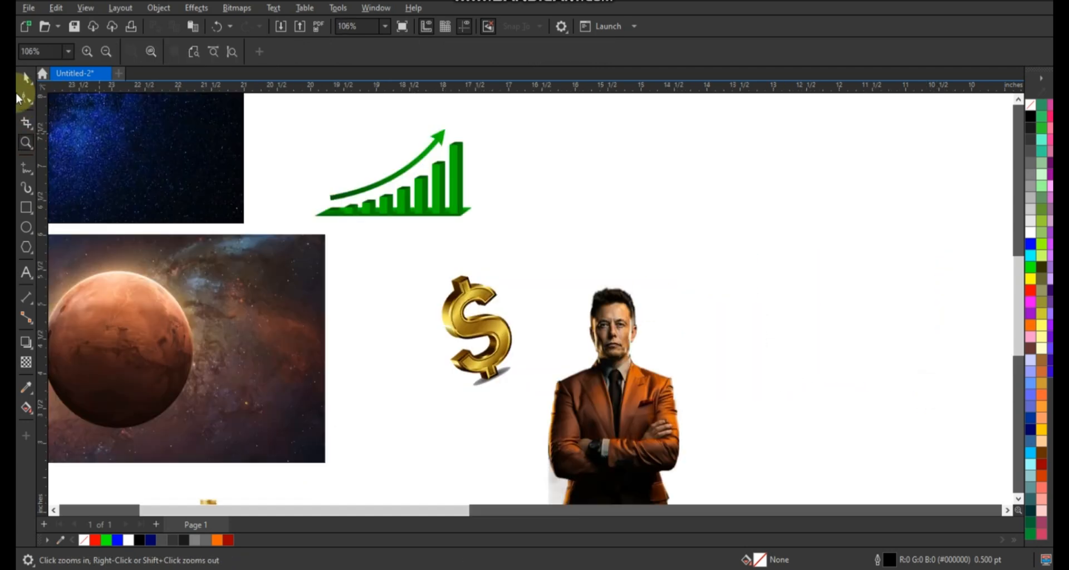
click(26, 80)
drag(620, 399, 262, 366)
click(671, 384)
drag(1014, 512, 965, 415)
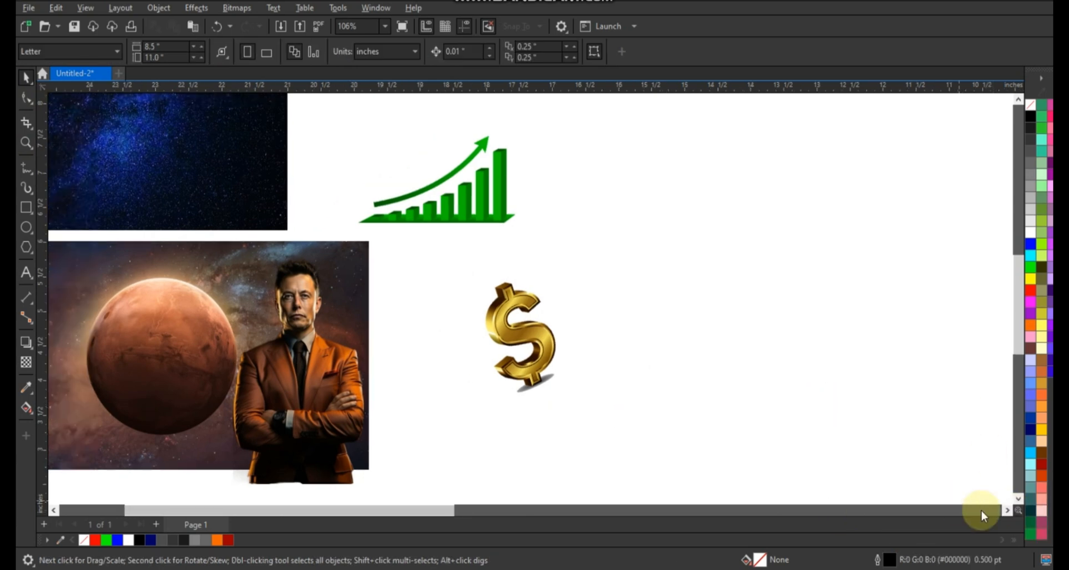
Step: Move the blue starry background image into the empty canvas area away from the other pictures
click(1007, 511)
drag(76, 191, 767, 370)
key(shift+F2)
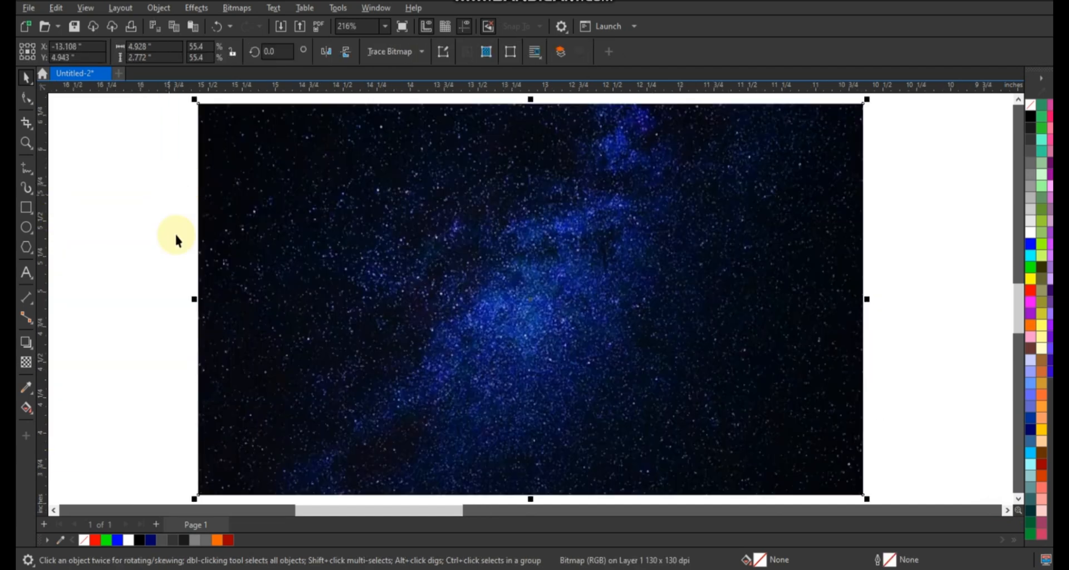
drag(349, 262, 318, 255)
scroll(261, 255, down, 1)
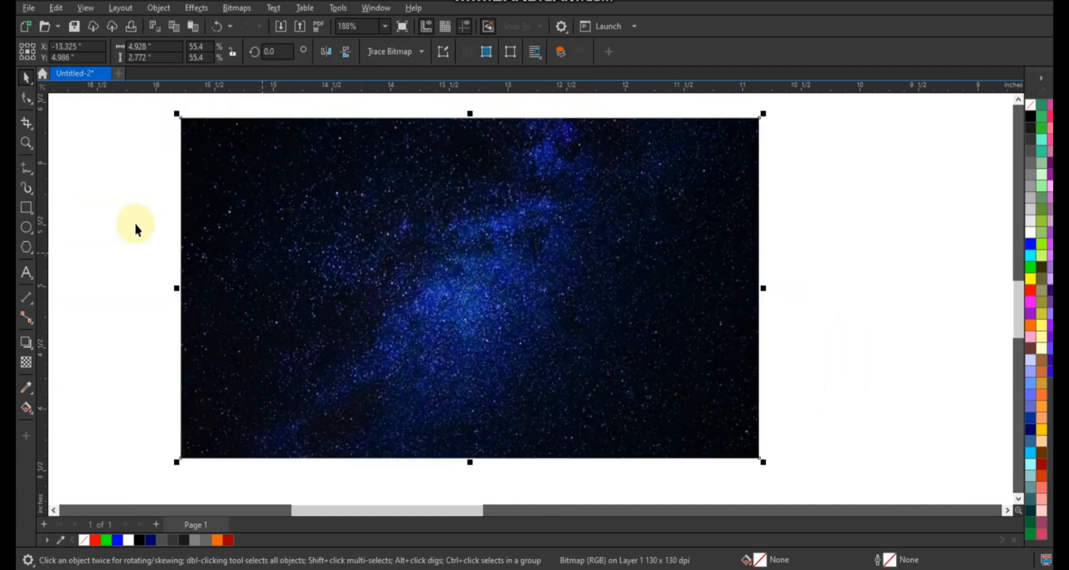
click(138, 223)
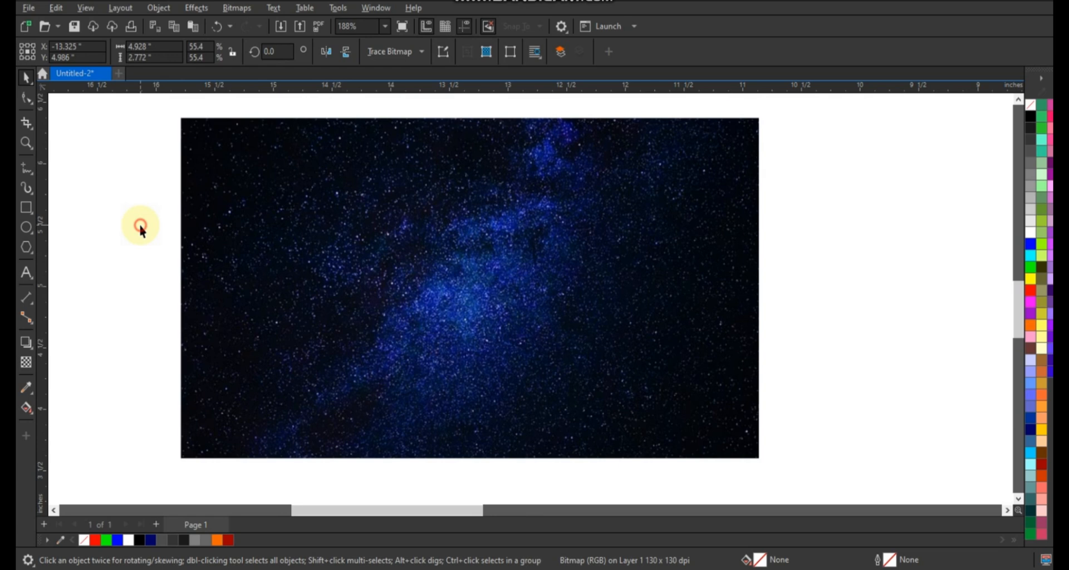
Step: Draw a rectangle about 4.85 × 2.71 inches over the starry image and set its outline color to white
click(26, 210)
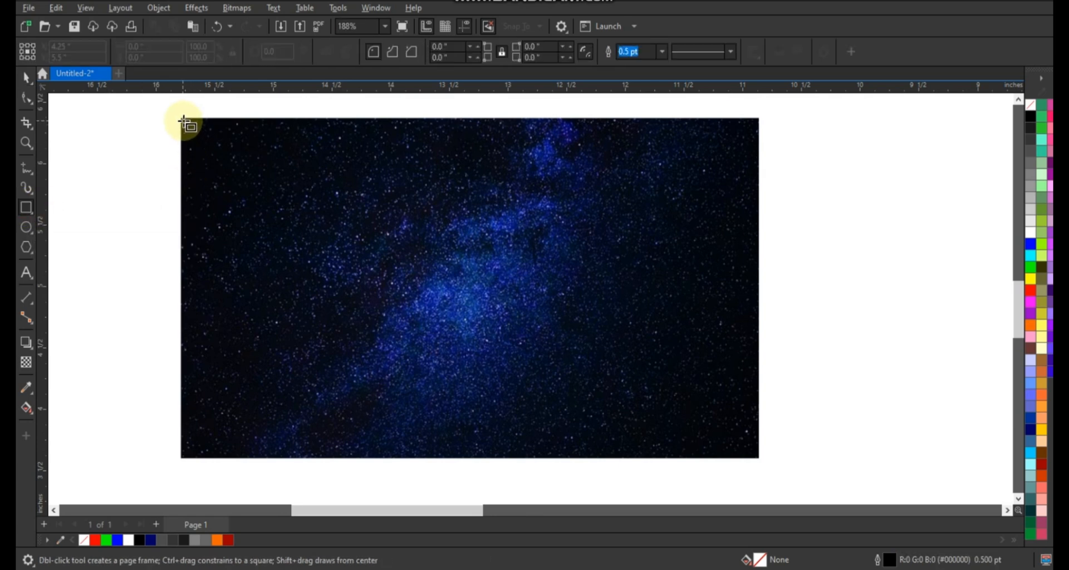
drag(184, 119, 749, 452)
click(26, 78)
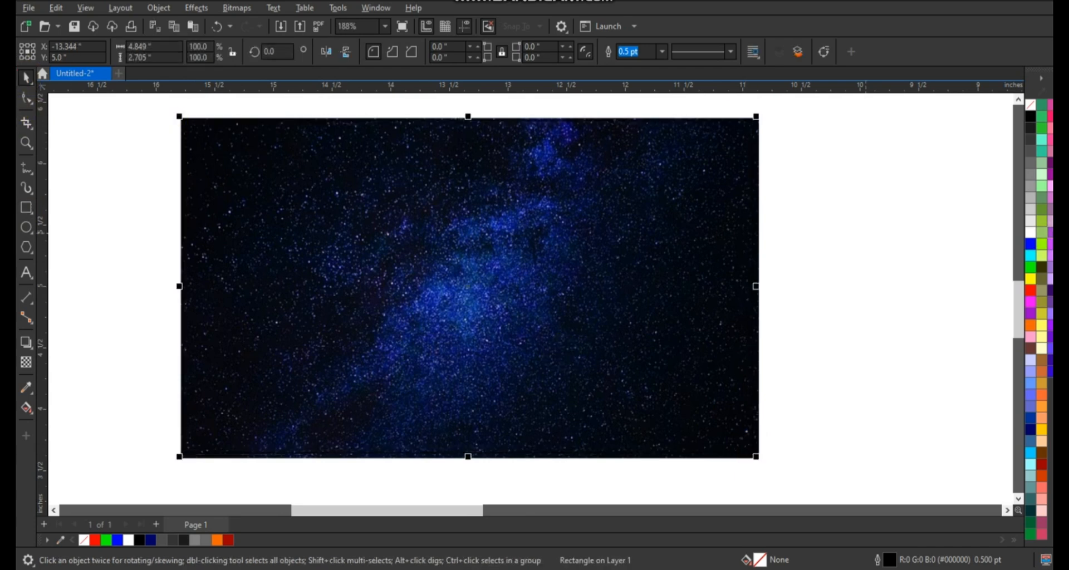
right_click(1031, 238)
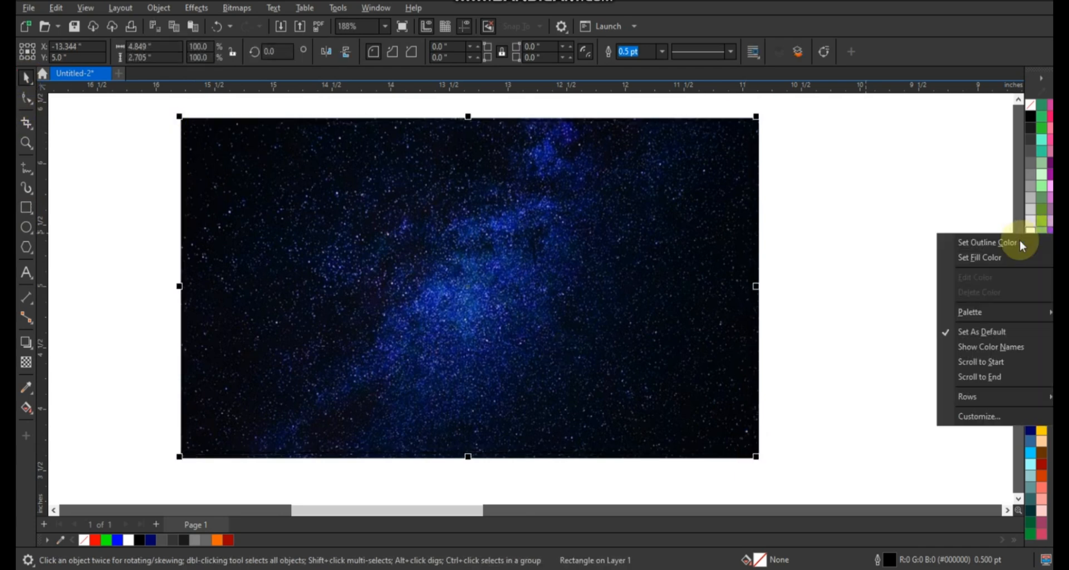
click(1020, 239)
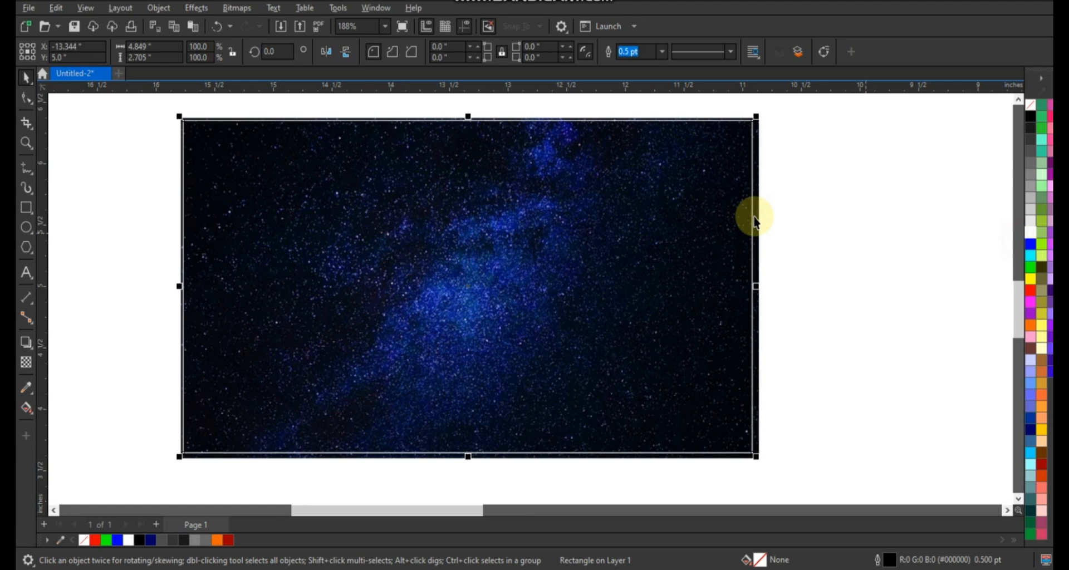
click(800, 212)
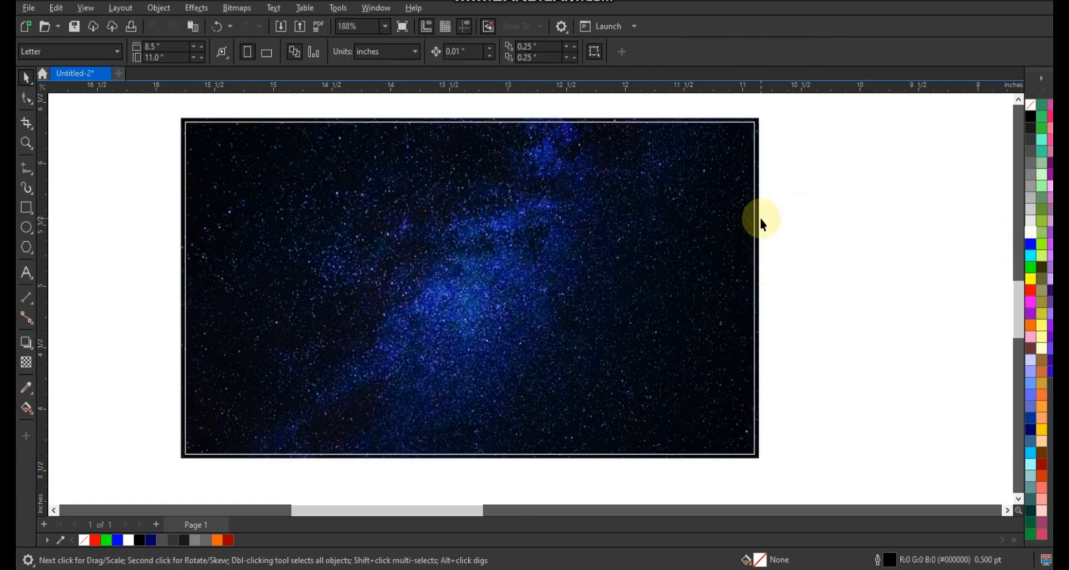
Step: PowerClip the starry image inside the white-outlined rectangle
click(759, 219)
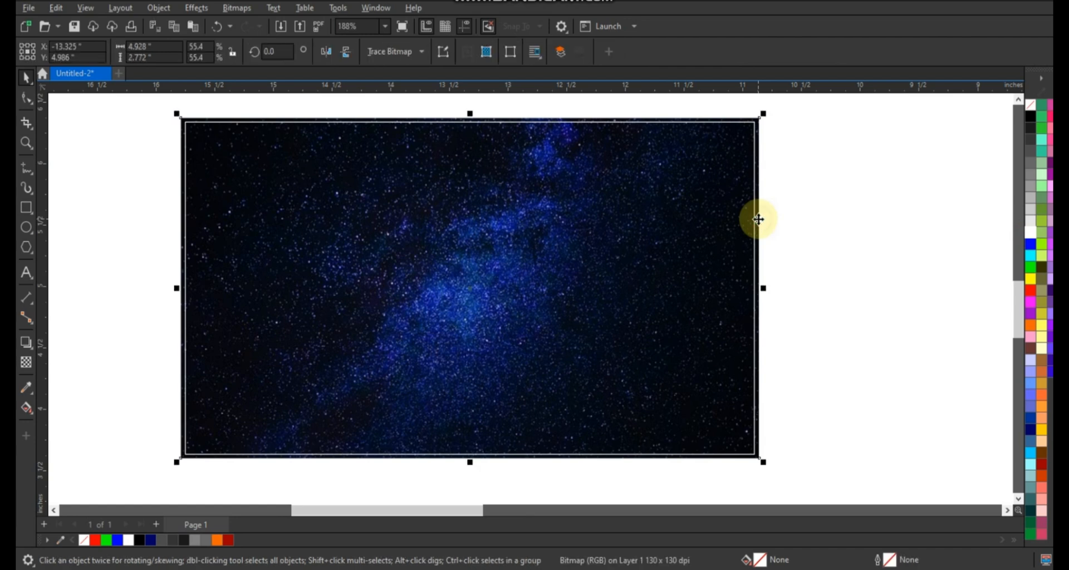
right_click(759, 219)
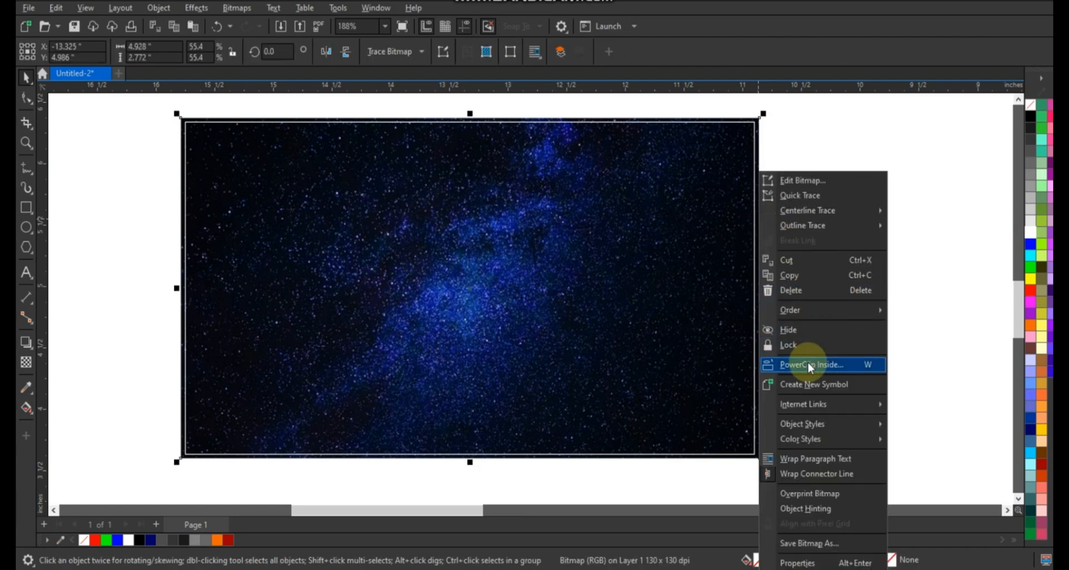
click(810, 364)
click(567, 285)
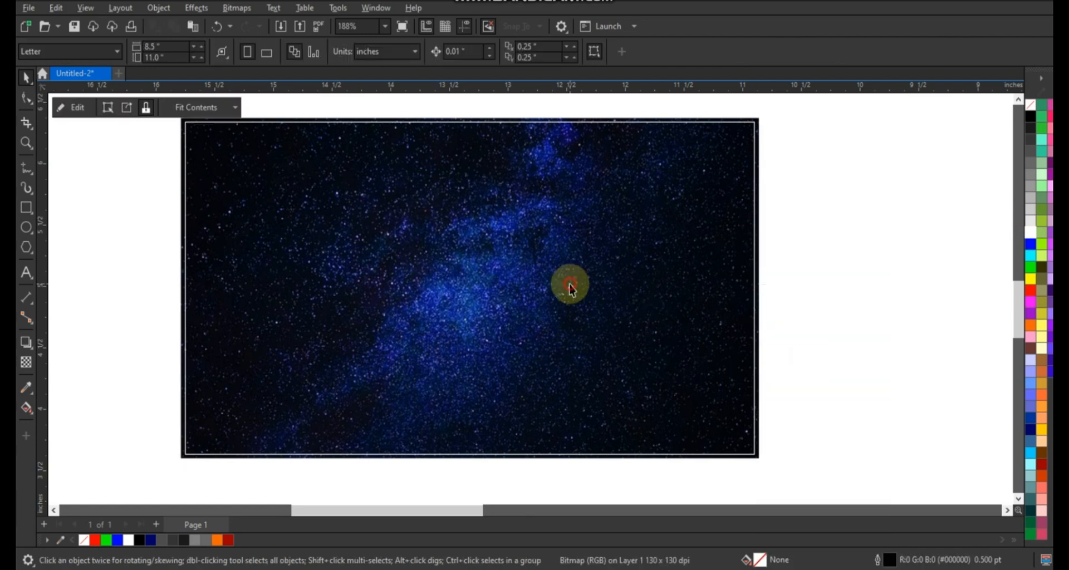
click(815, 301)
click(427, 276)
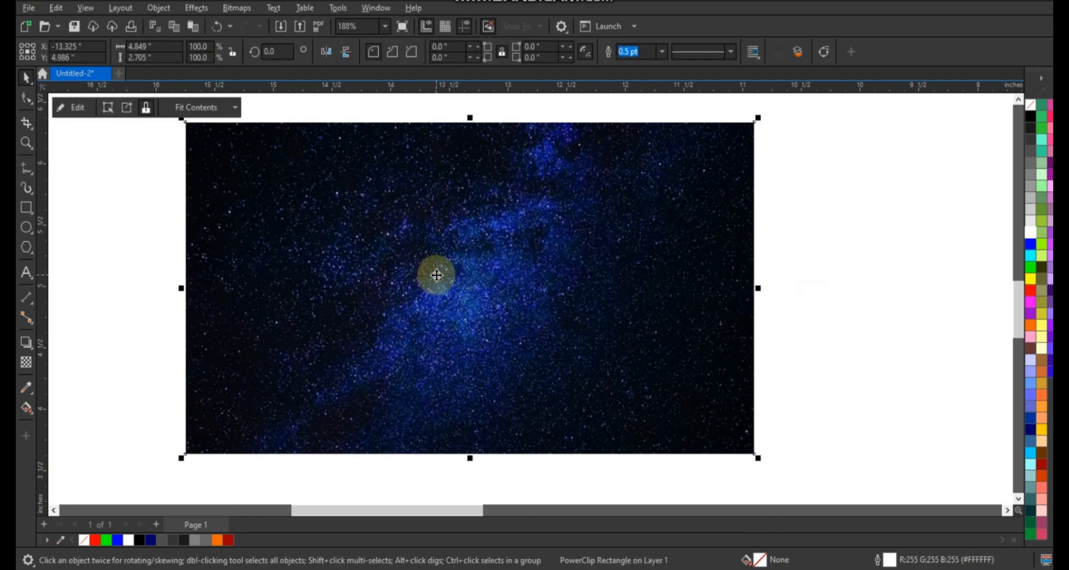
Step: Place the man's portrait in front of the starry background and center it horizontally on the background
scroll(436, 275, down, 2)
scroll(473, 274, down, 2)
drag(129, 341, 495, 334)
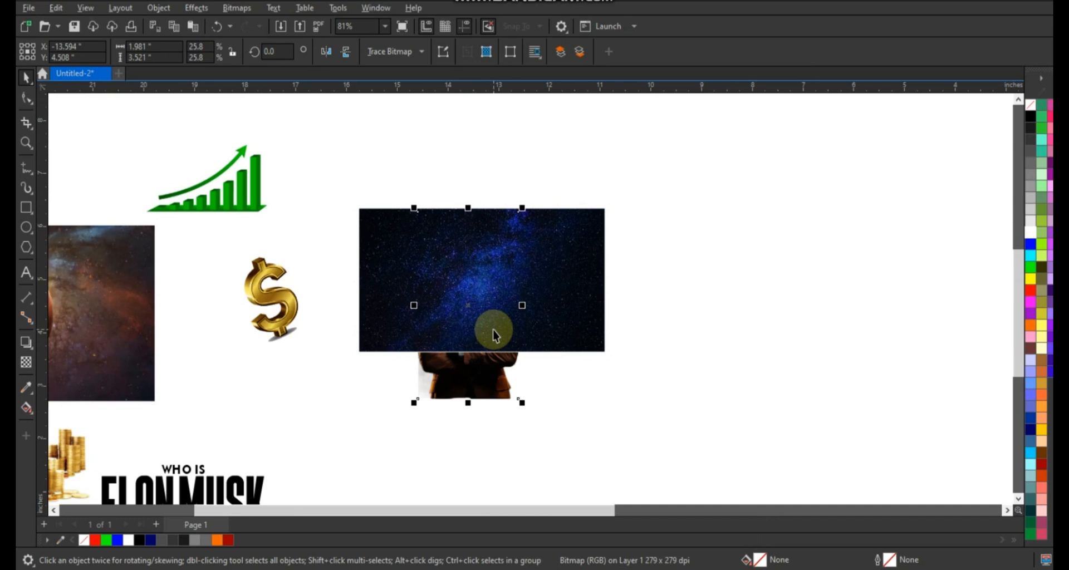
key(shift+Page_Up)
shift+click(586, 309)
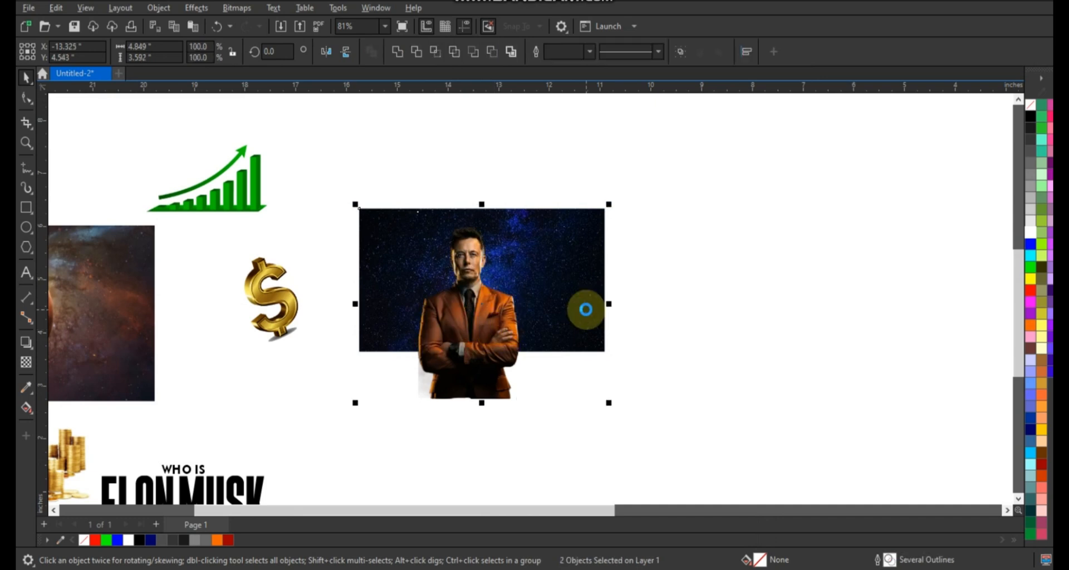
key(c)
Step: Enlarge the man's portrait to about 2.4 inches wide so the head reaches the starry background's upper edge
key(shift+F2)
key(Escape)
click(533, 327)
scroll(531, 327, down, 1)
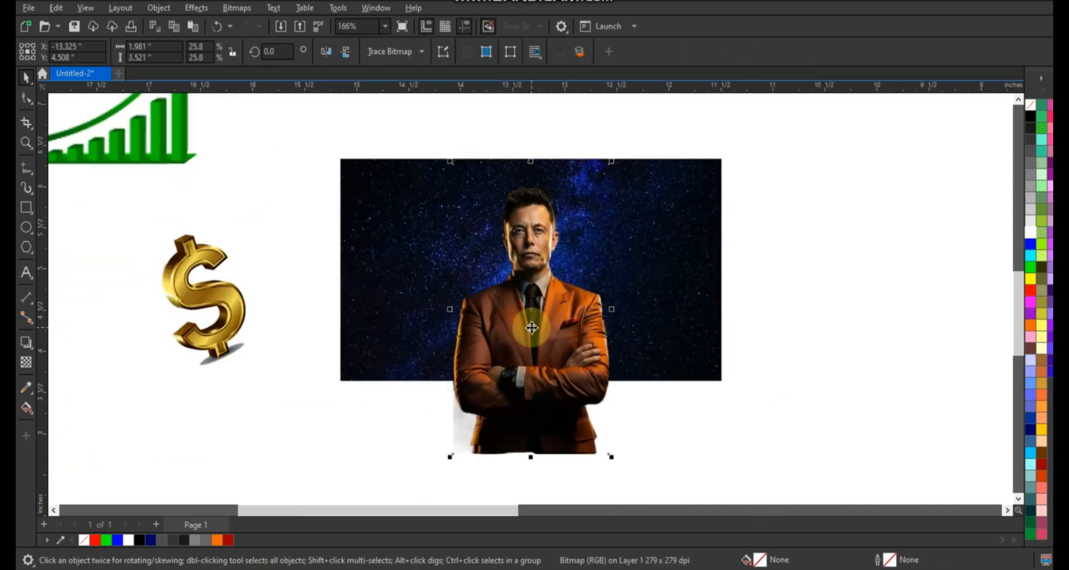
drag(615, 162, 644, 141)
drag(589, 274, 589, 268)
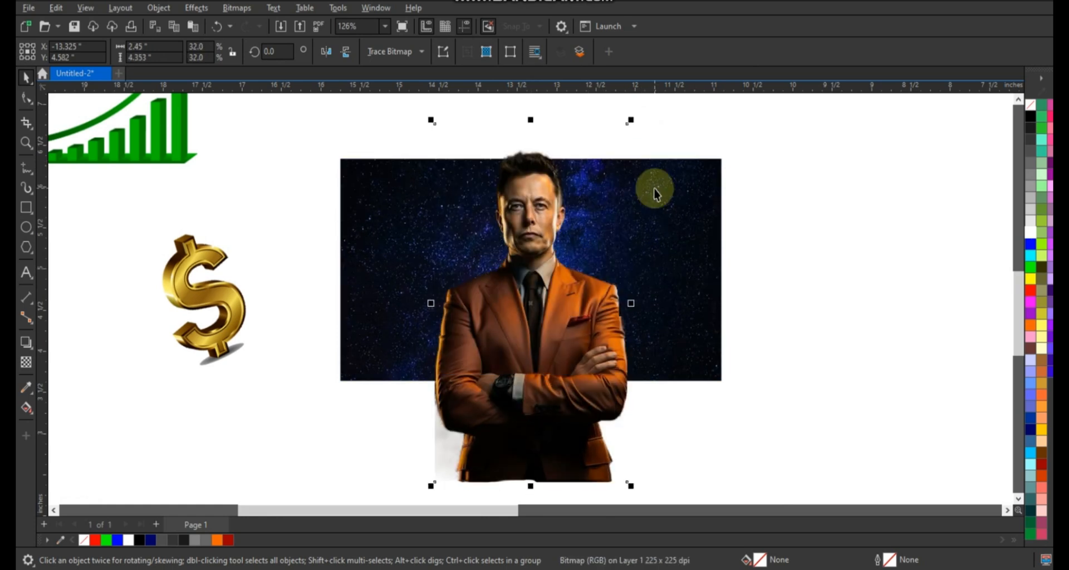
drag(631, 121, 632, 122)
click(753, 174)
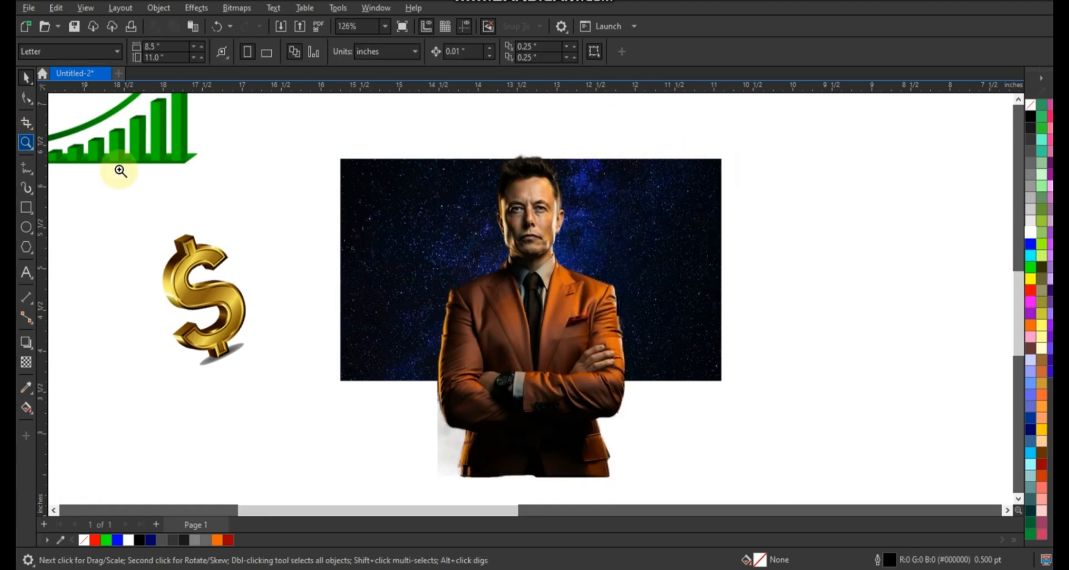
Step: Draw a closed freehand shape about 1.68 × 1.80 inches over the left half of the face and background, and fill it red
drag(319, 146, 749, 400)
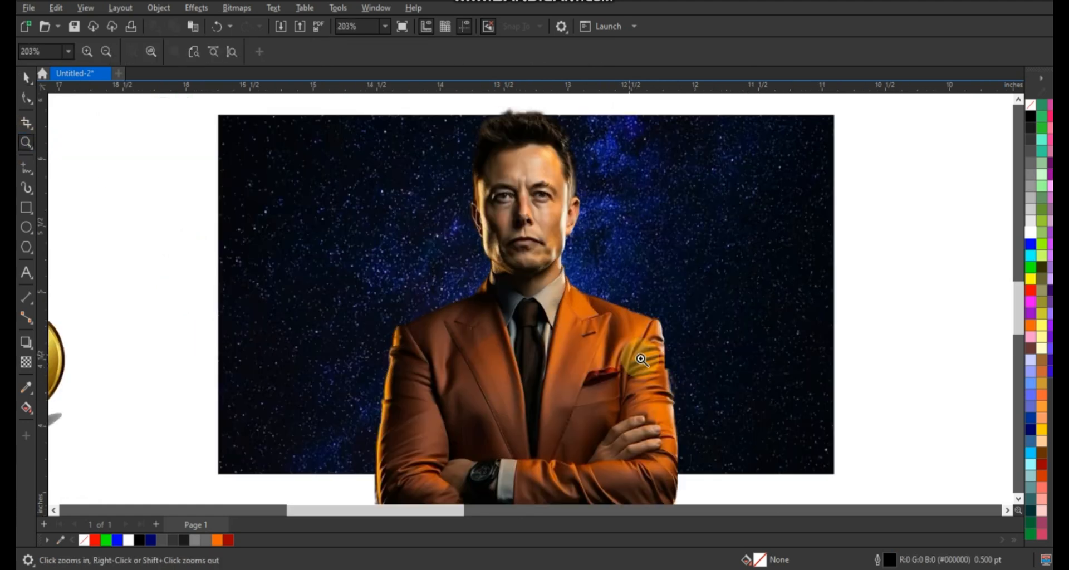
drag(214, 110, 862, 481)
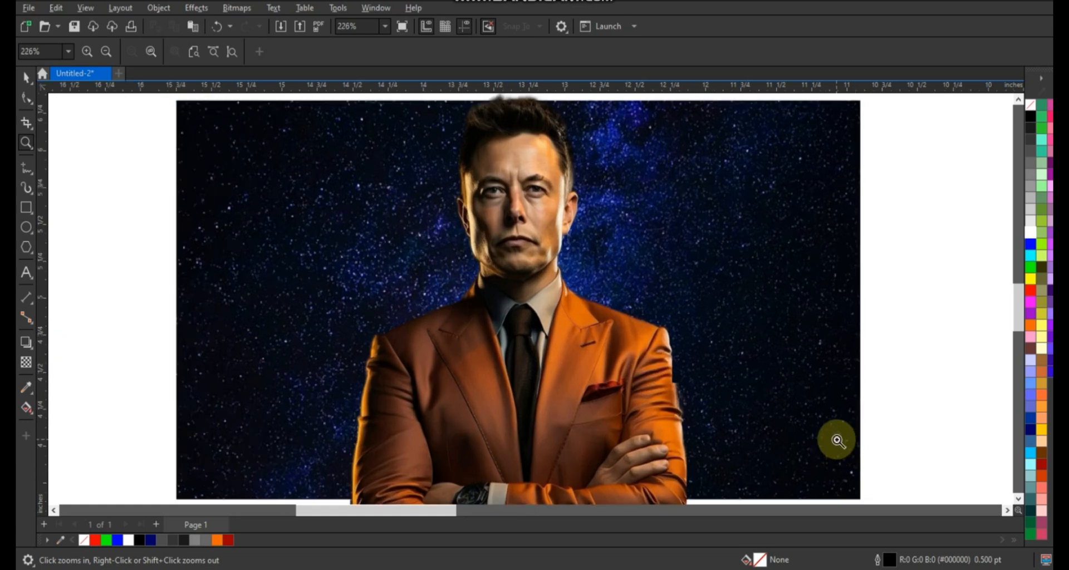
click(26, 170)
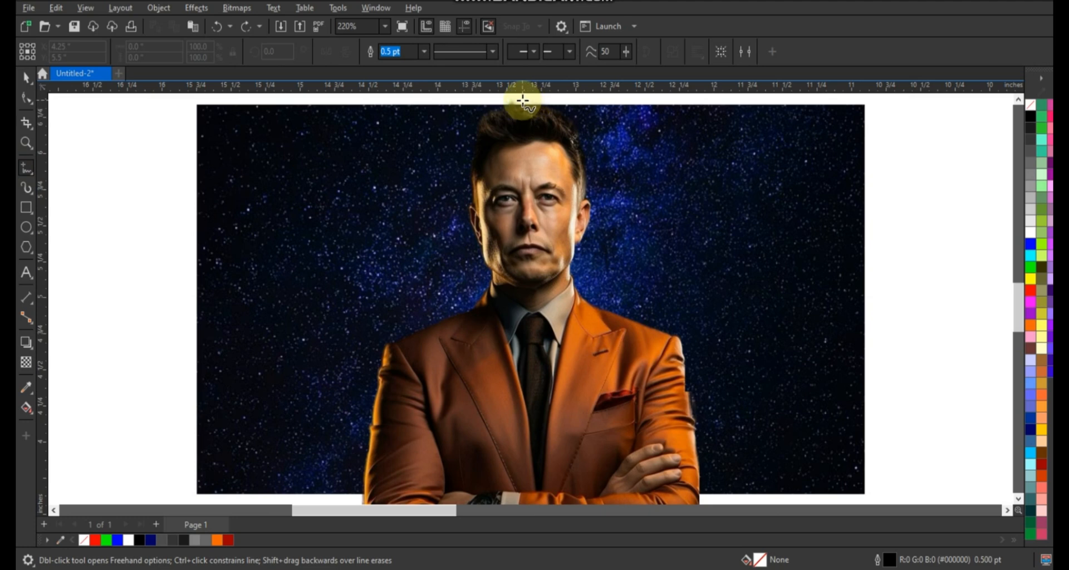
mouse_move(523, 100)
mouse_down()
mouse_move(501, 161)
mouse_move(506, 333)
mouse_move(347, 354)
mouse_move(310, 328)
mouse_move(296, 235)
mouse_move(298, 105)
mouse_move(523, 101)
mouse_up()
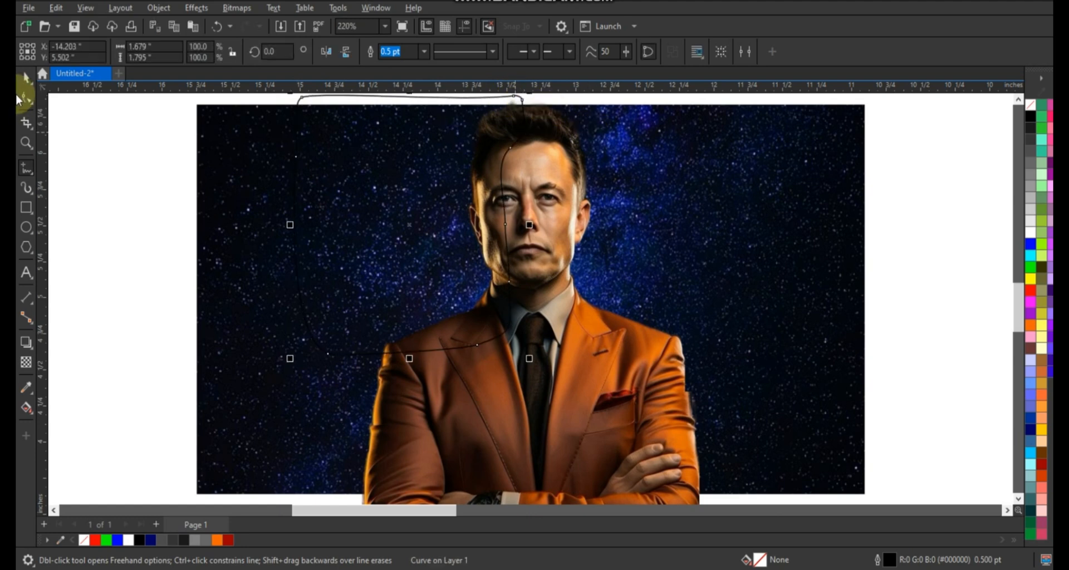
key(space)
click(1031, 290)
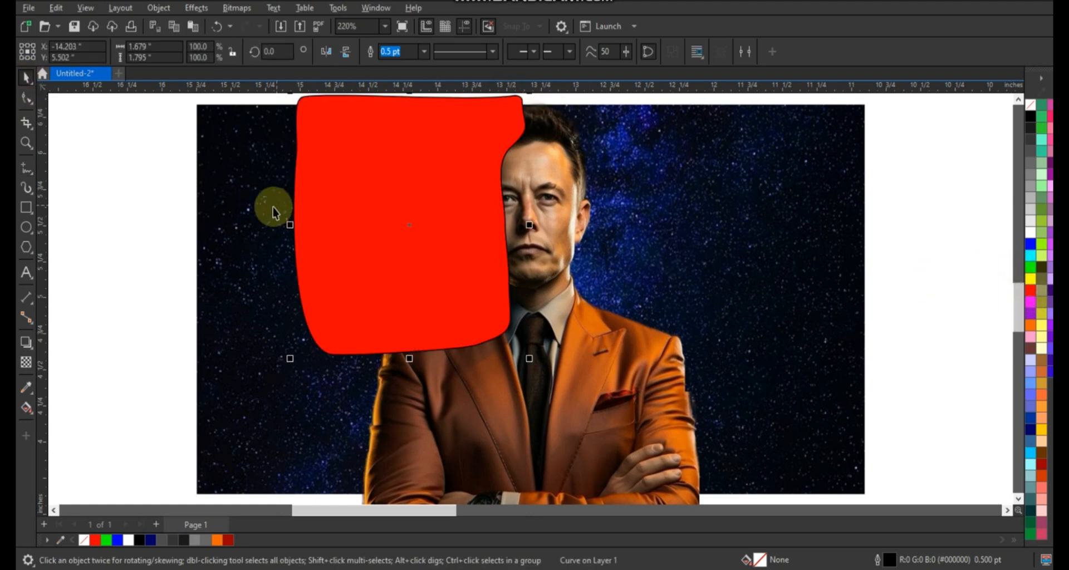
Step: Create a mirrored copy of the red shape over the right side of the face and fill it green
drag(289, 224, 658, 240)
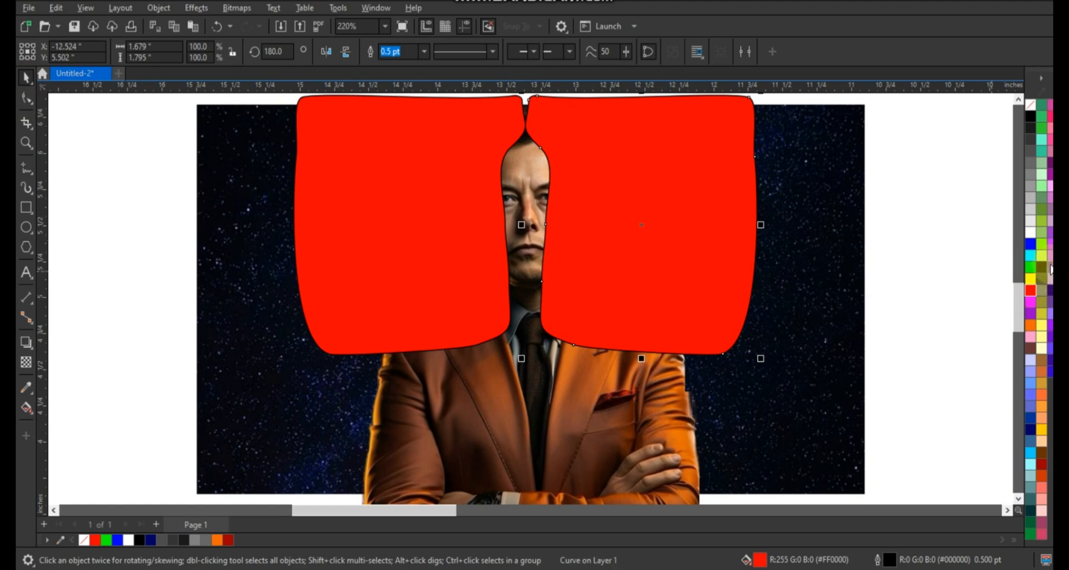
click(1029, 265)
Step: Remove the outlines of the red and green shapes and convert both into one 300 dpi RGB bitmap with a transparent background
shift+click(418, 215)
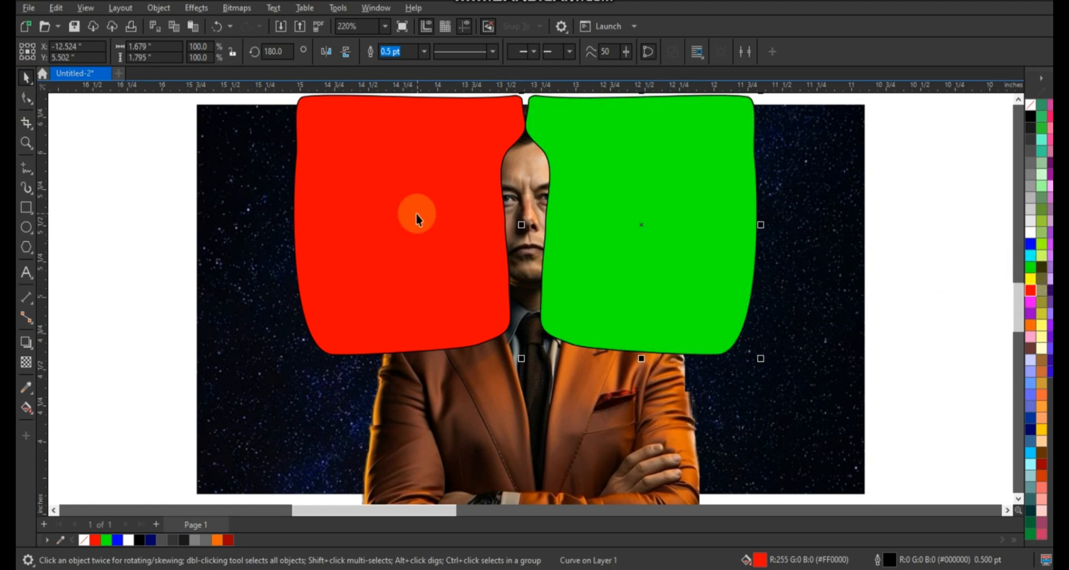
right_click(1029, 106)
click(1017, 114)
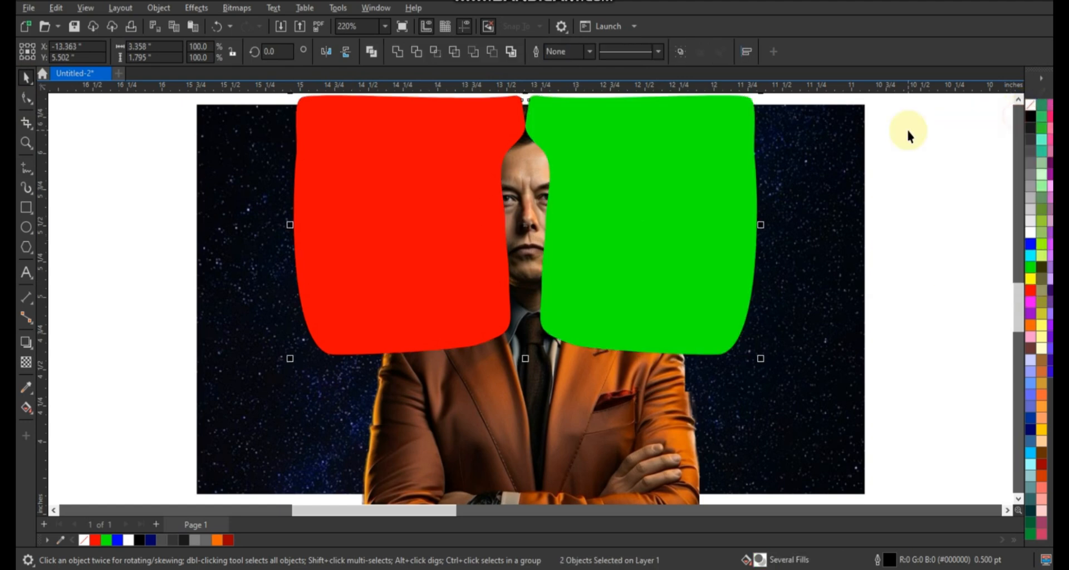
click(250, 8)
click(251, 23)
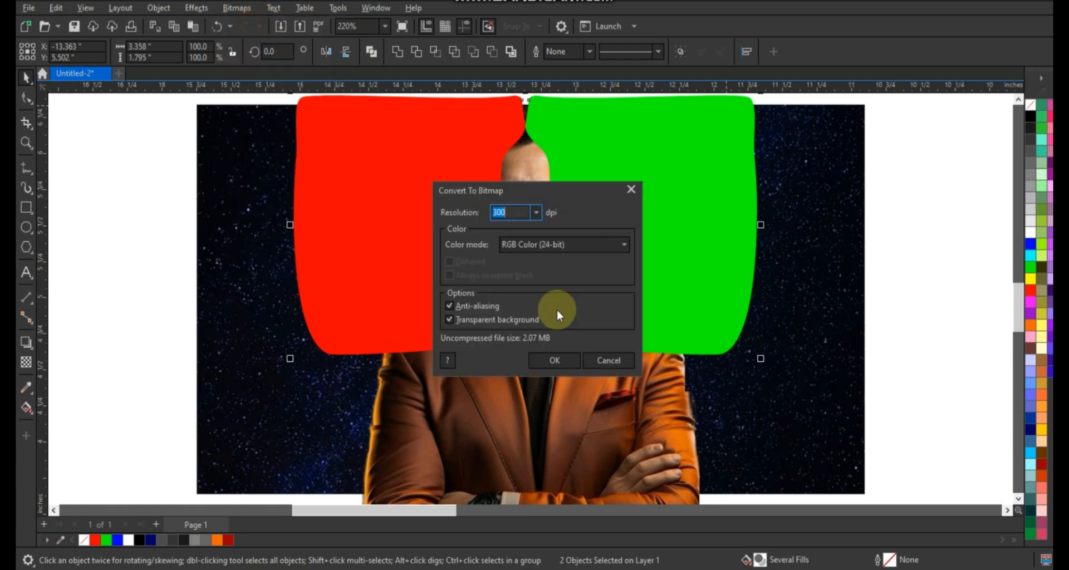
click(553, 361)
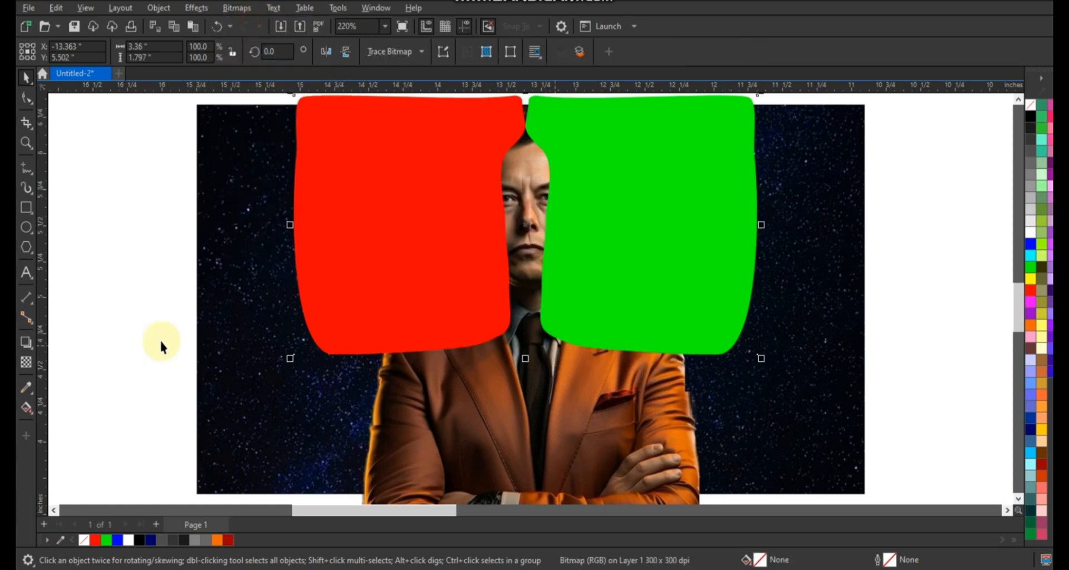
Step: Apply a Gaussian Blur with a radius of 44.4 pixels to the red and green bitmap
click(198, 8)
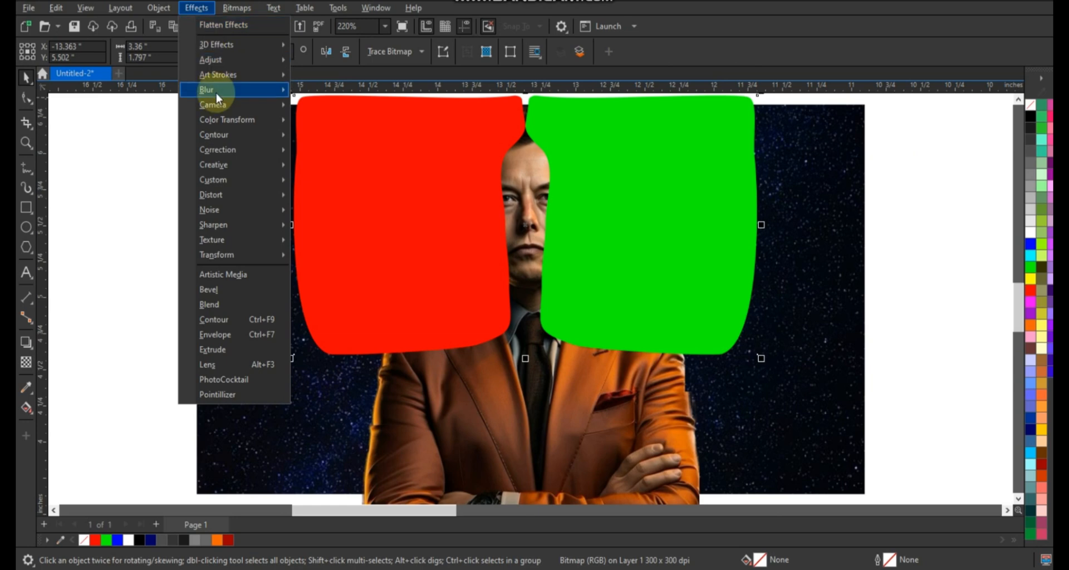
mouse_move(216, 93)
click(336, 122)
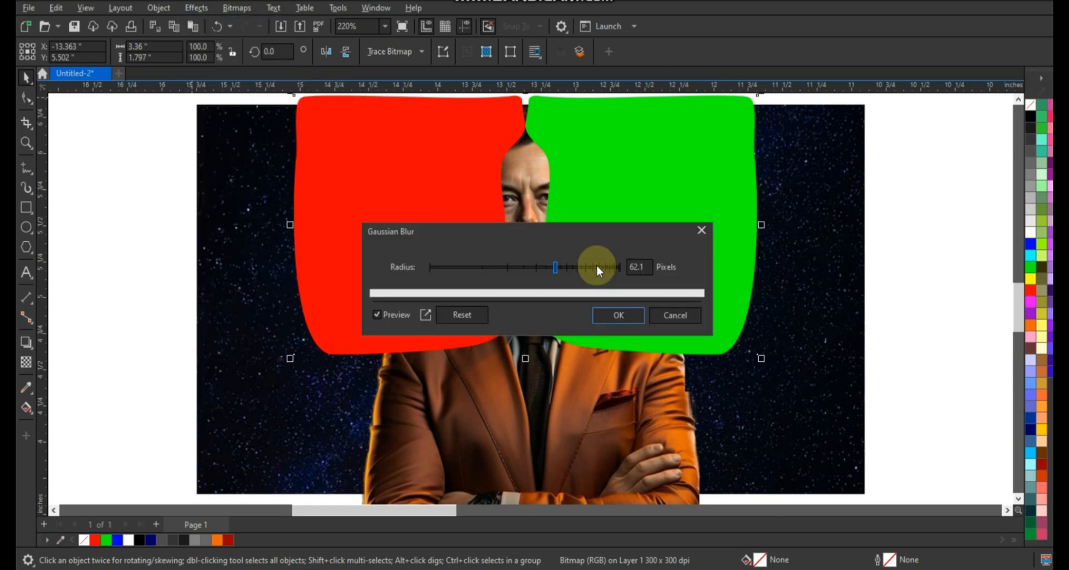
drag(547, 228, 557, 308)
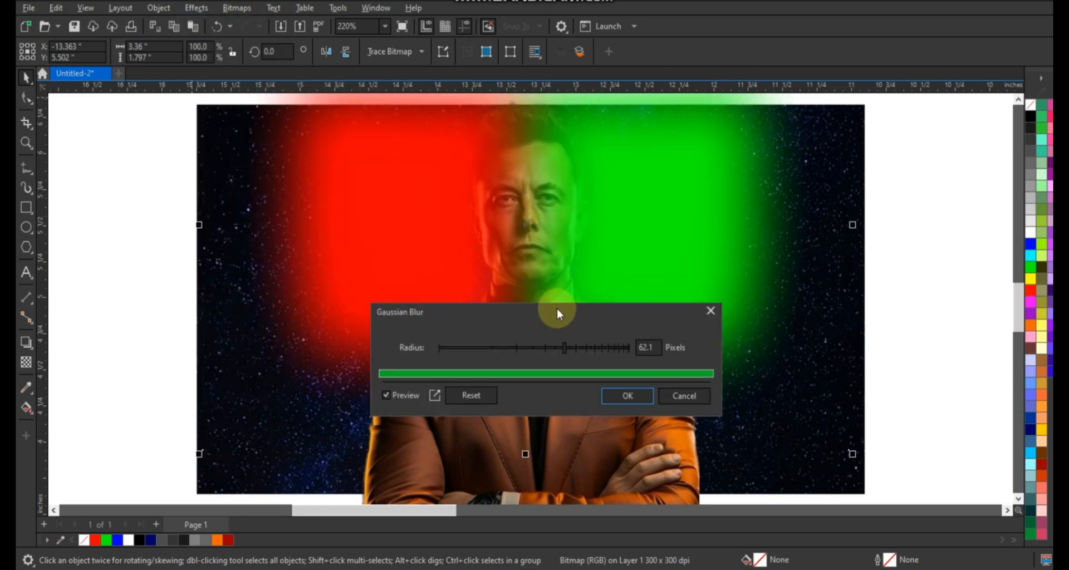
click(556, 352)
drag(557, 352, 550, 349)
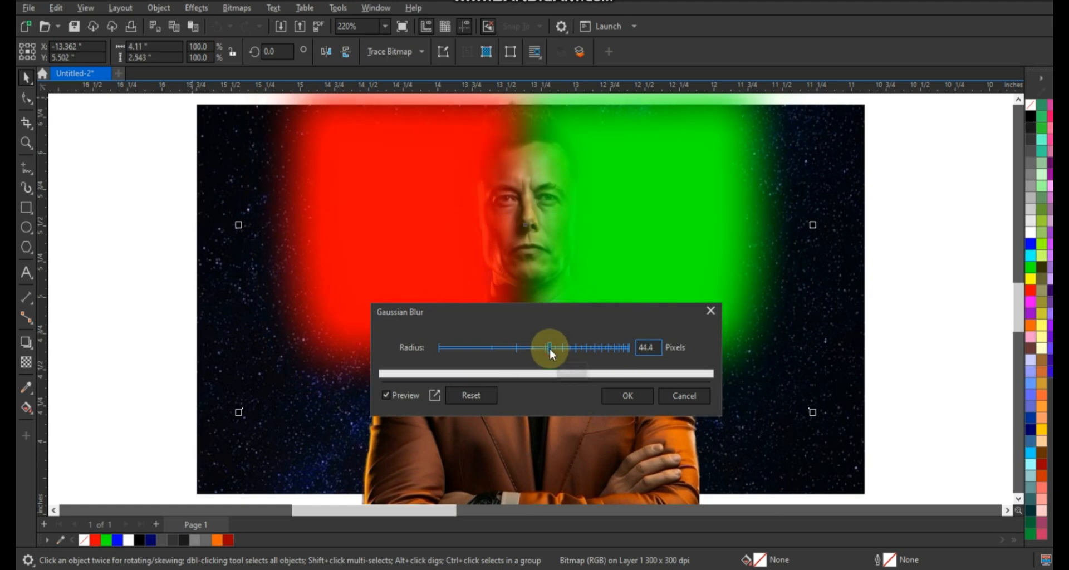
click(616, 396)
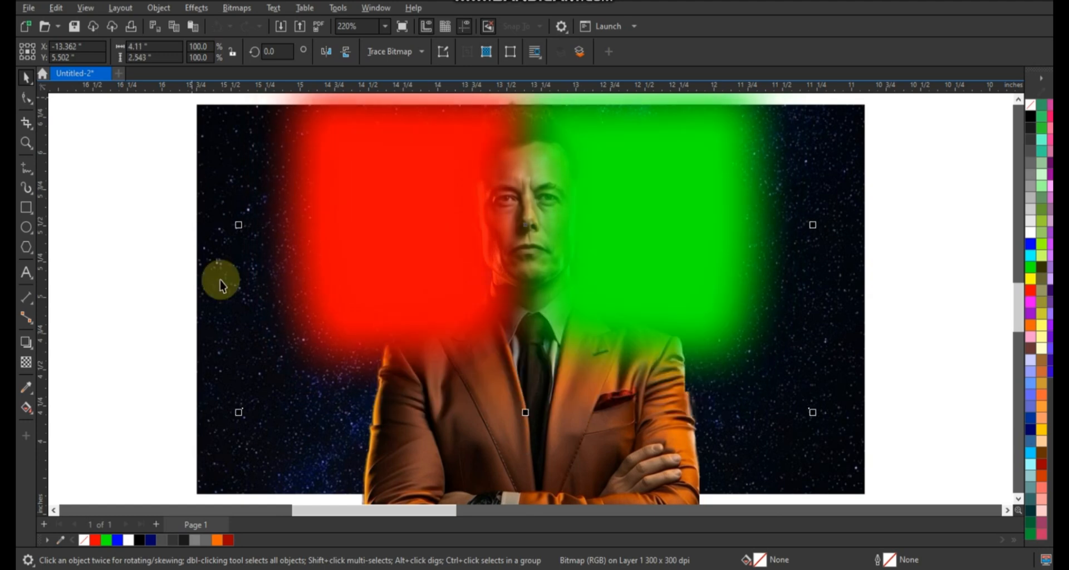
Step: Set the merge mode of the blurred red and green bitmap's transparency to Overlay
click(26, 364)
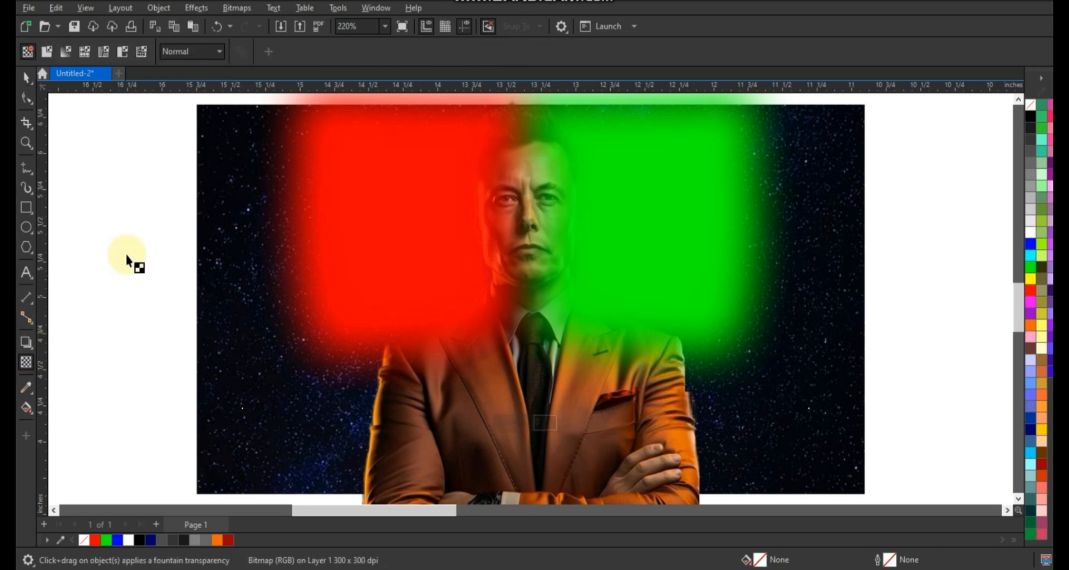
click(190, 52)
click(177, 325)
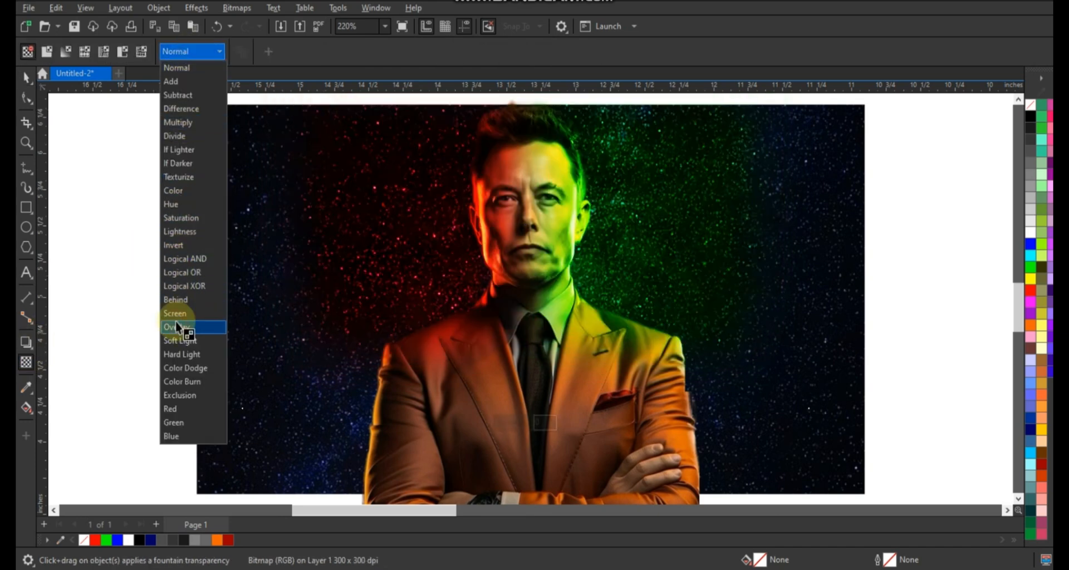
Step: Enlarge the red and green lighting bitmap to about 6.1 inches wide so it covers the whole starry background's width
scroll(186, 290, down, 1)
click(25, 78)
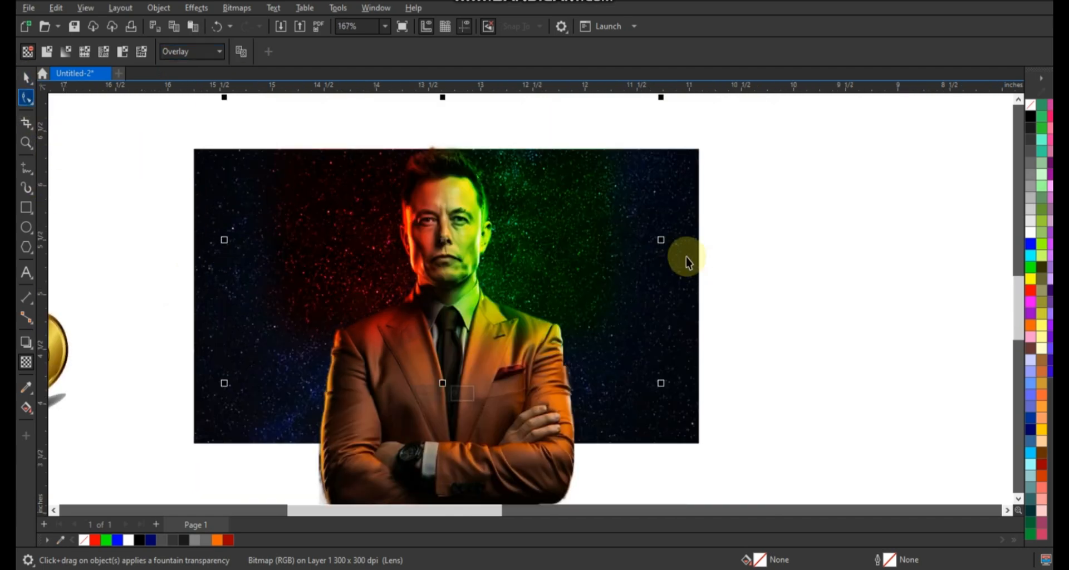
drag(661, 240, 735, 239)
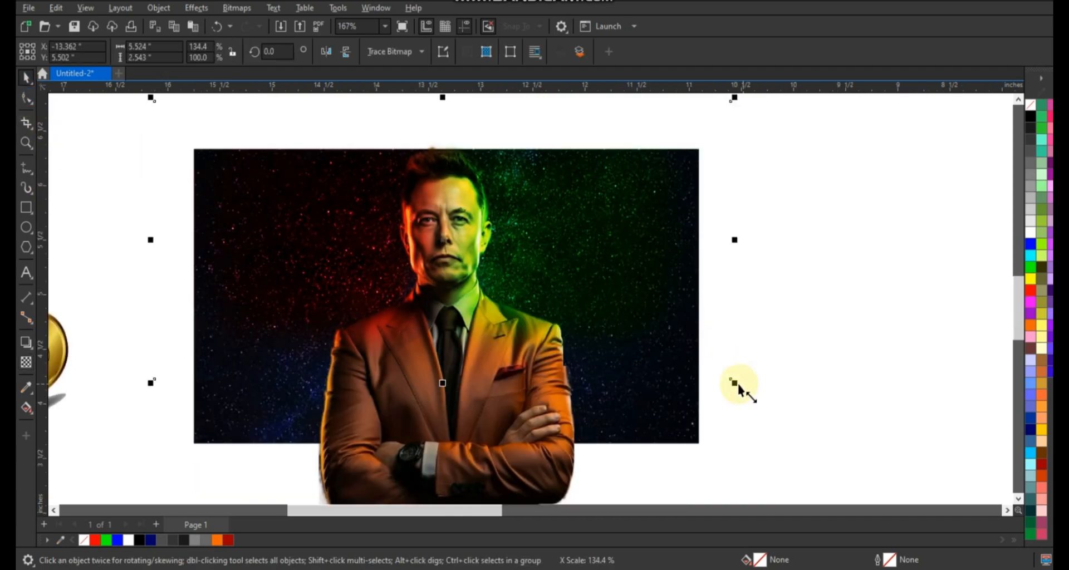
drag(736, 382, 759, 395)
drag(686, 342, 686, 347)
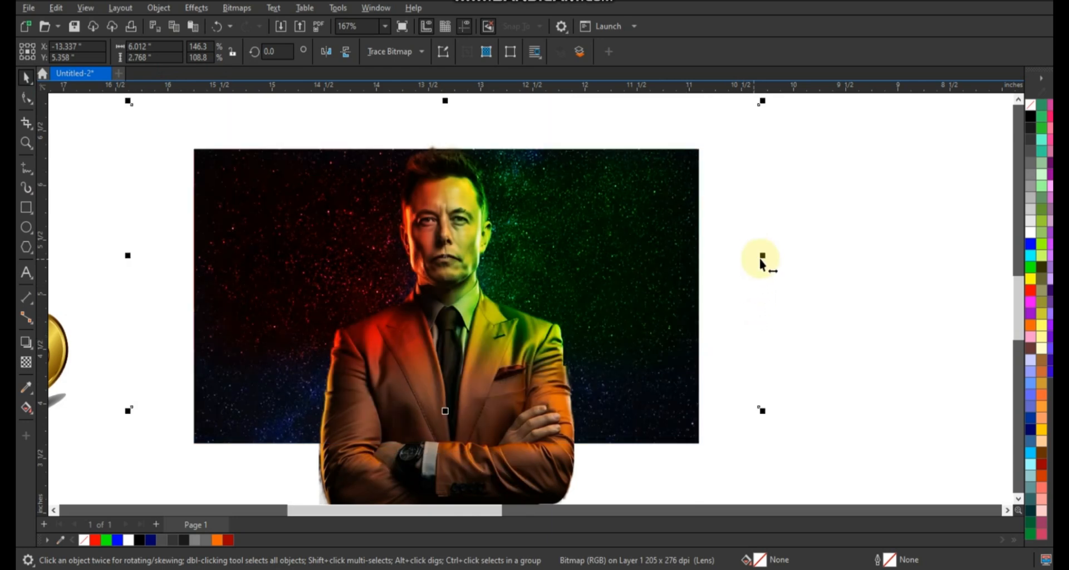
drag(764, 256, 767, 254)
click(835, 269)
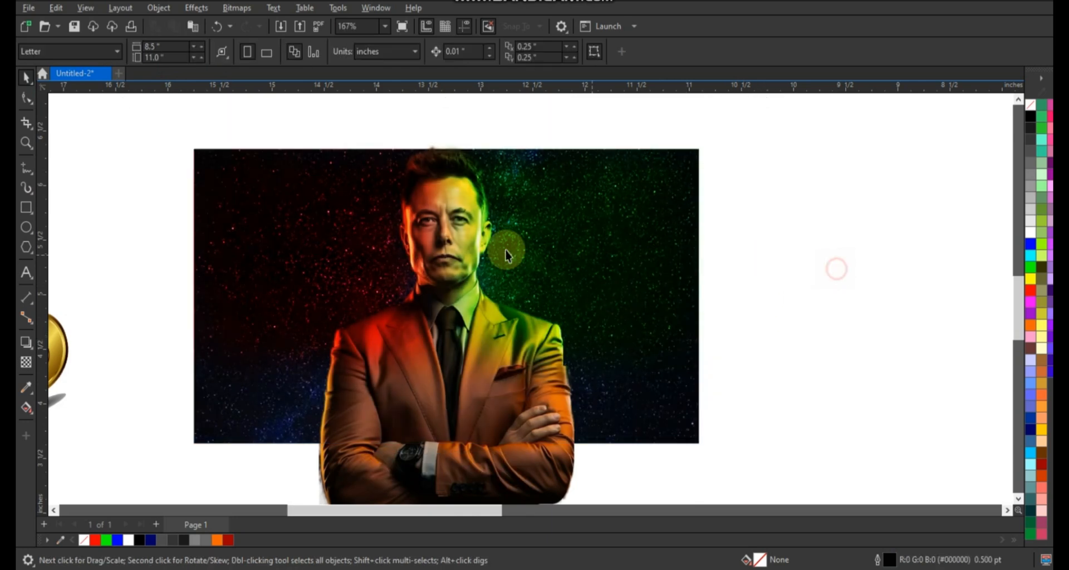
Step: Move the gold coin stacks picture onto the portrait's torso
scroll(506, 251, down, 1)
scroll(505, 255, down, 1)
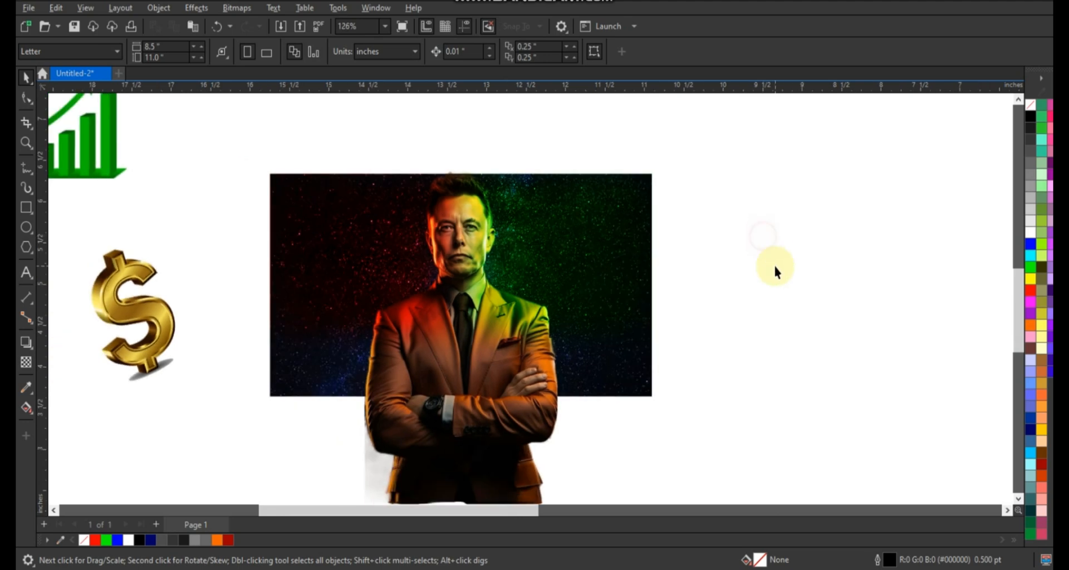
scroll(775, 270, down, 1)
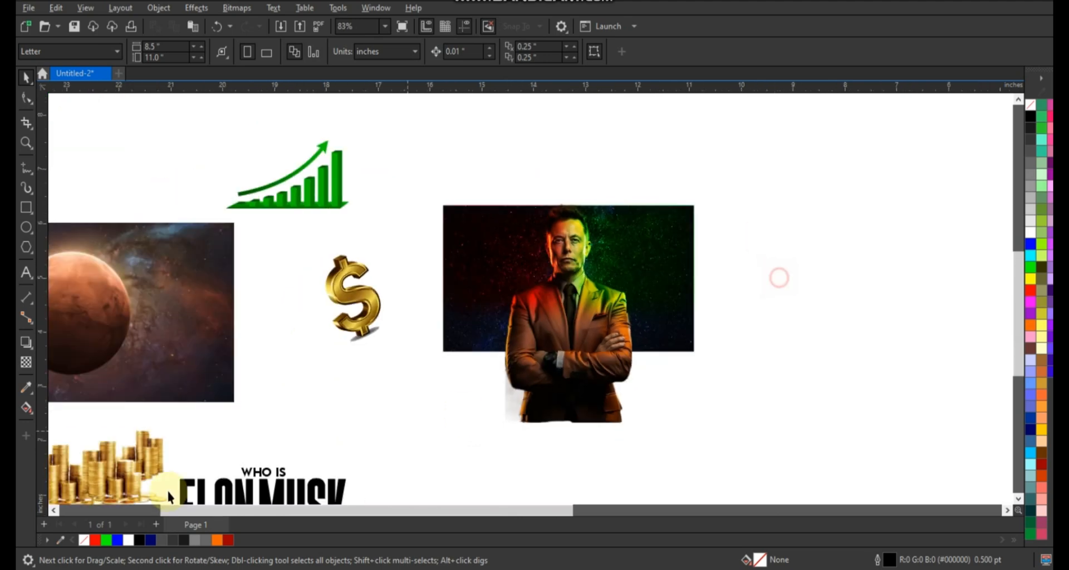
drag(132, 468, 603, 312)
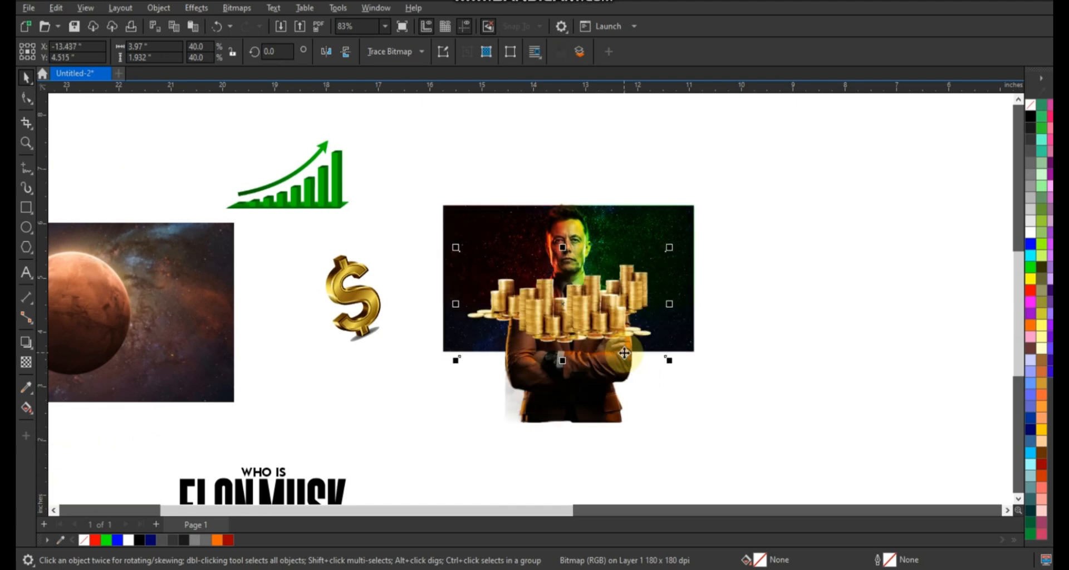
scroll(595, 334, up, 3)
scroll(589, 330, down, 2)
Step: Reduce the lighting bitmap's height to about 2.33 inches and lower the coin stacks over the background's bottom edge
drag(589, 329, 552, 322)
click(550, 323)
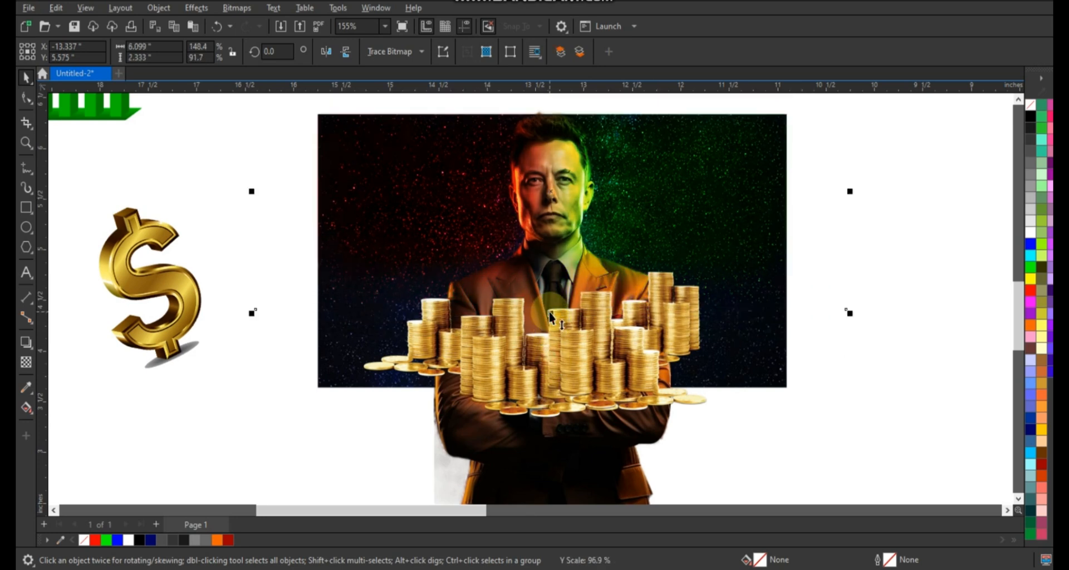
click(584, 377)
drag(585, 377, 590, 402)
key(shift+F2)
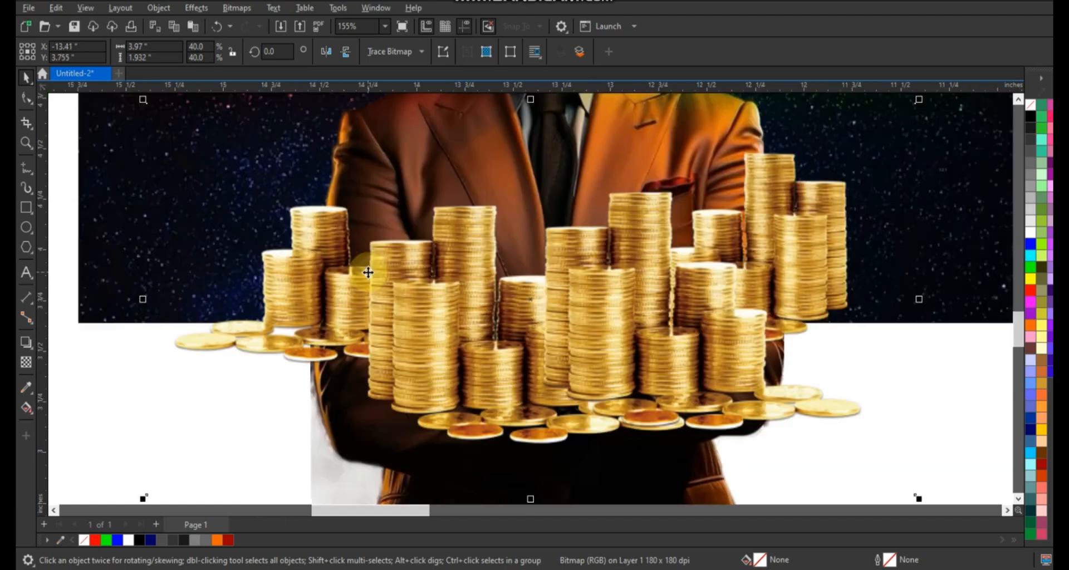
Step: Add a drop shadow to the coin stacks with Normal merge mode and green colour
scroll(368, 272, down, 2)
click(25, 142)
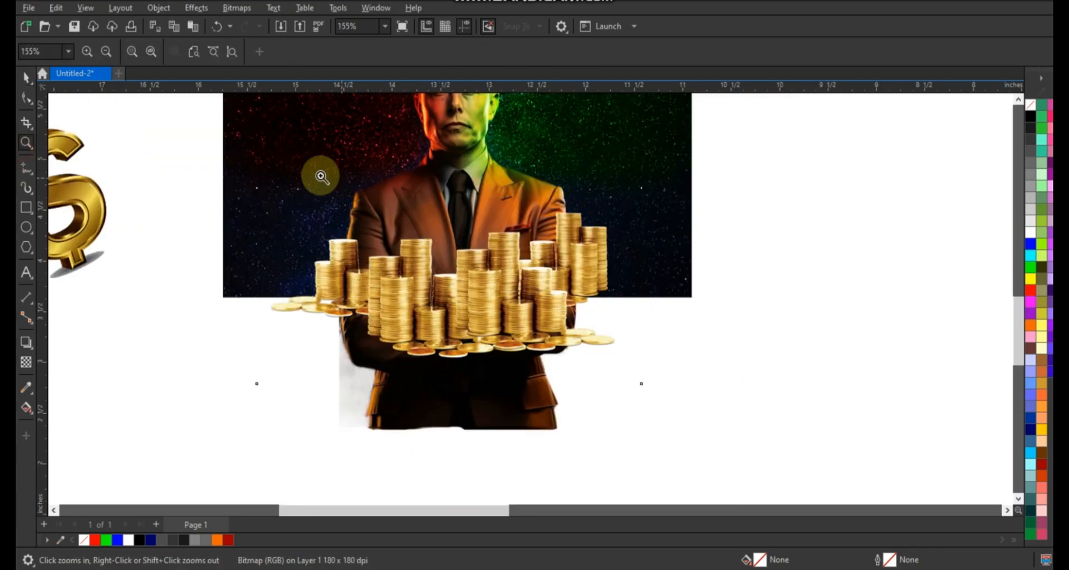
drag(288, 150, 639, 382)
click(26, 77)
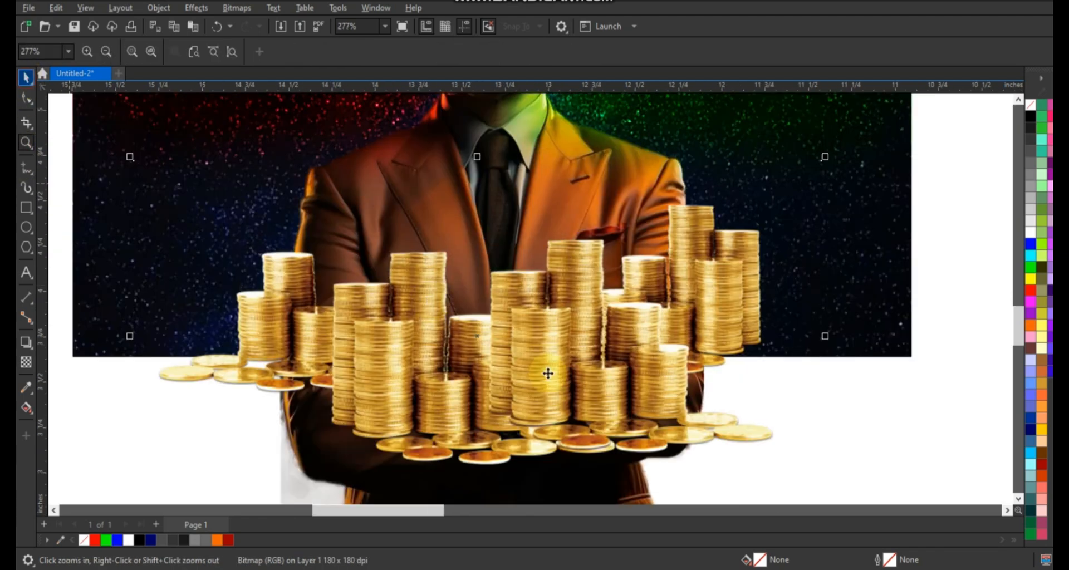
click(26, 342)
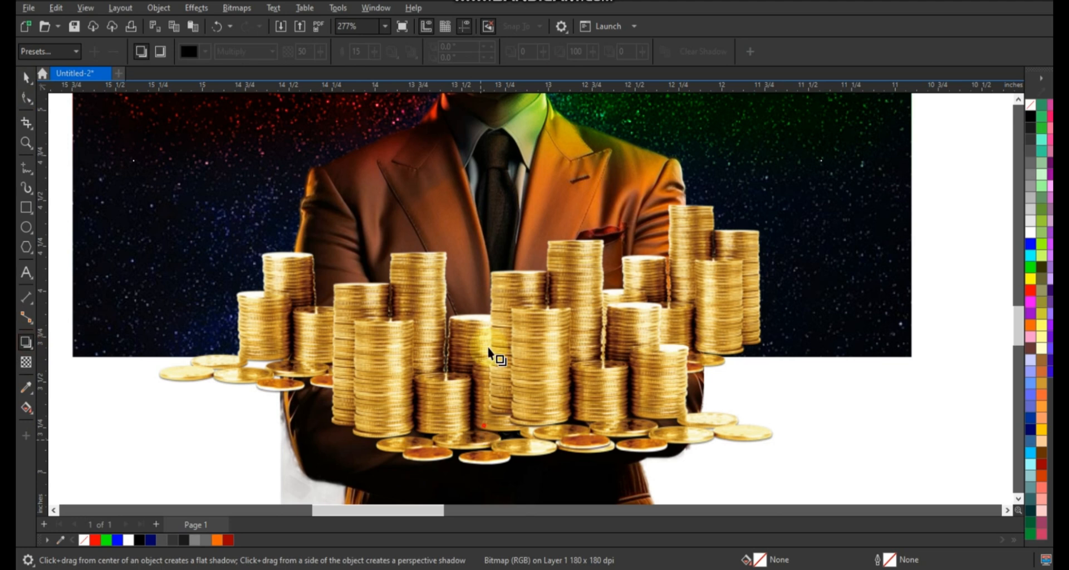
drag(493, 354, 481, 149)
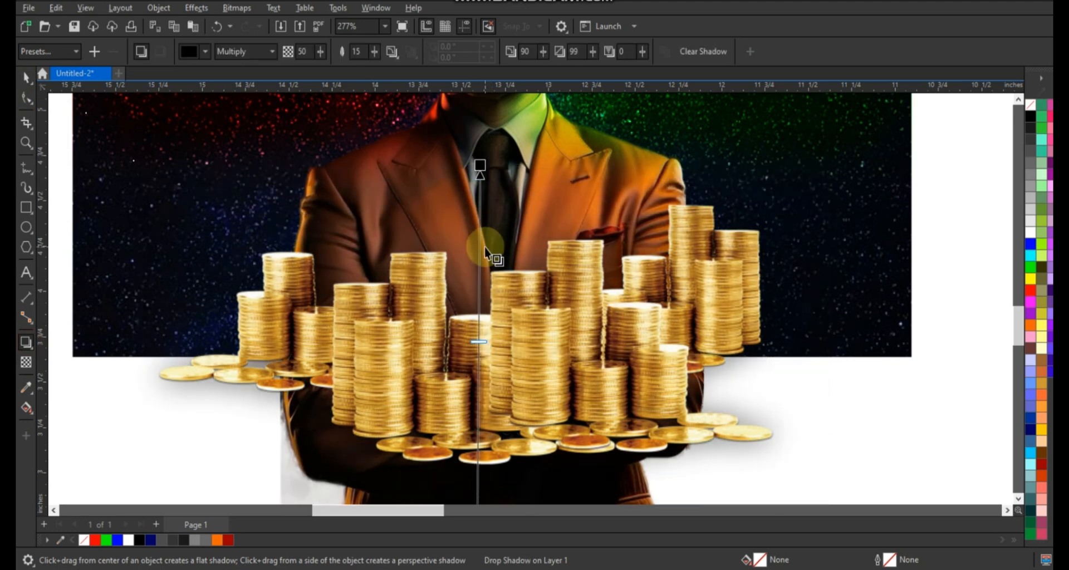
click(246, 50)
click(238, 65)
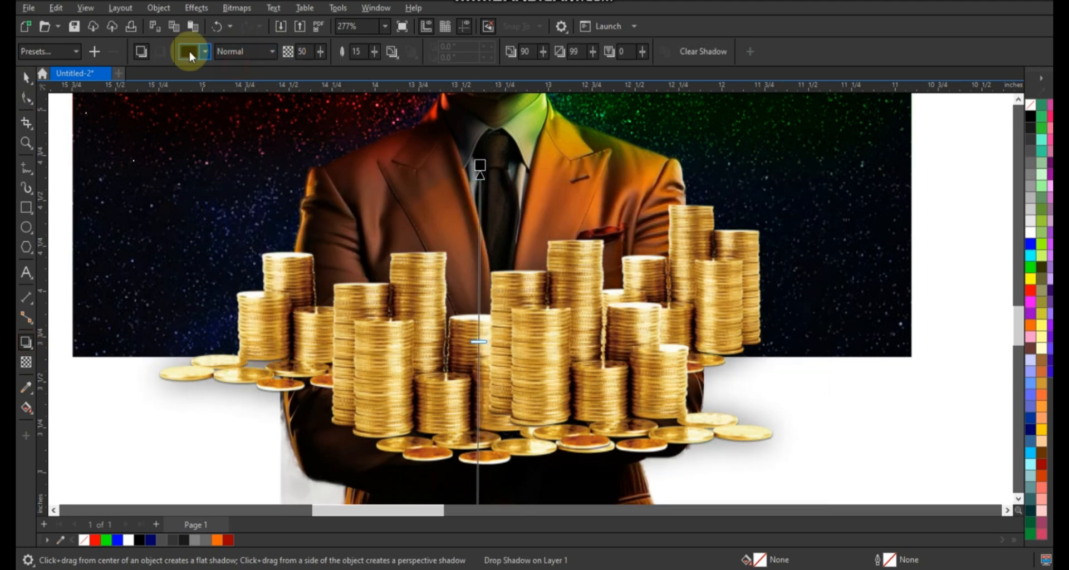
click(190, 51)
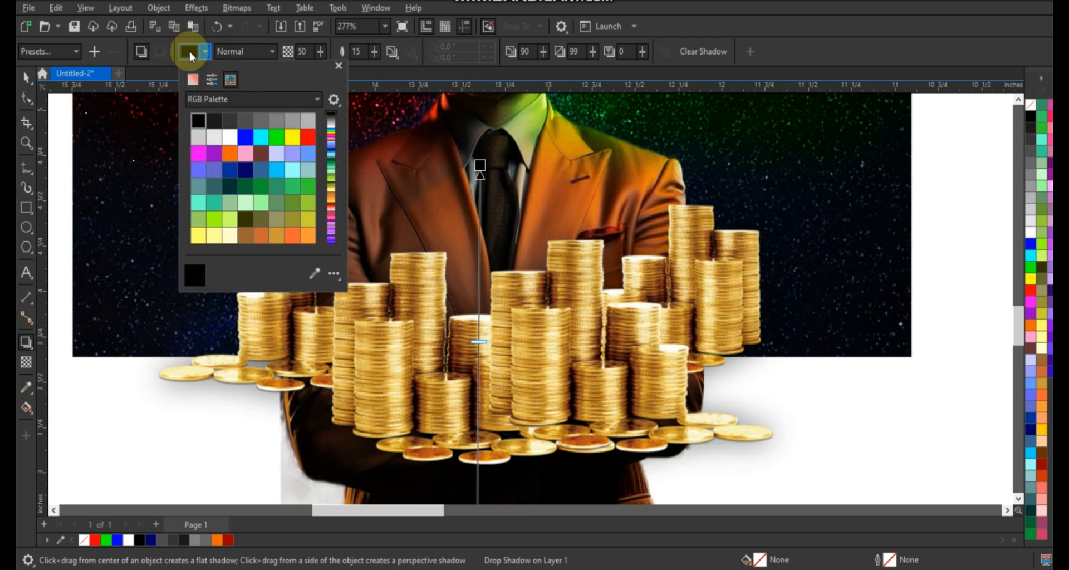
click(277, 137)
Step: Set the coin shadow's feathering direction to Outside, its feathering to 5 and its opacity to 58
click(392, 51)
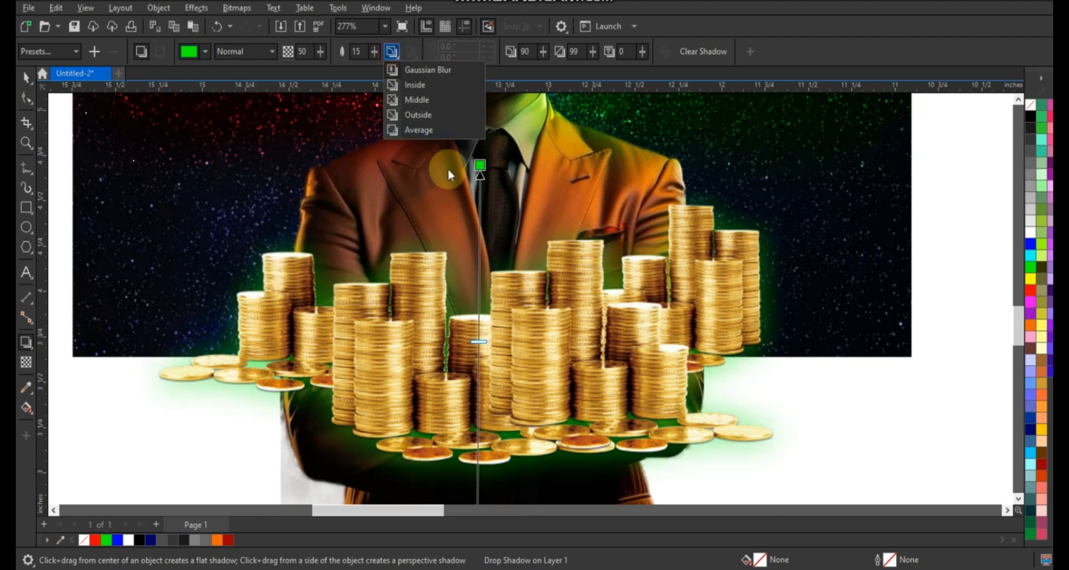
click(418, 118)
drag(479, 341, 472, 254)
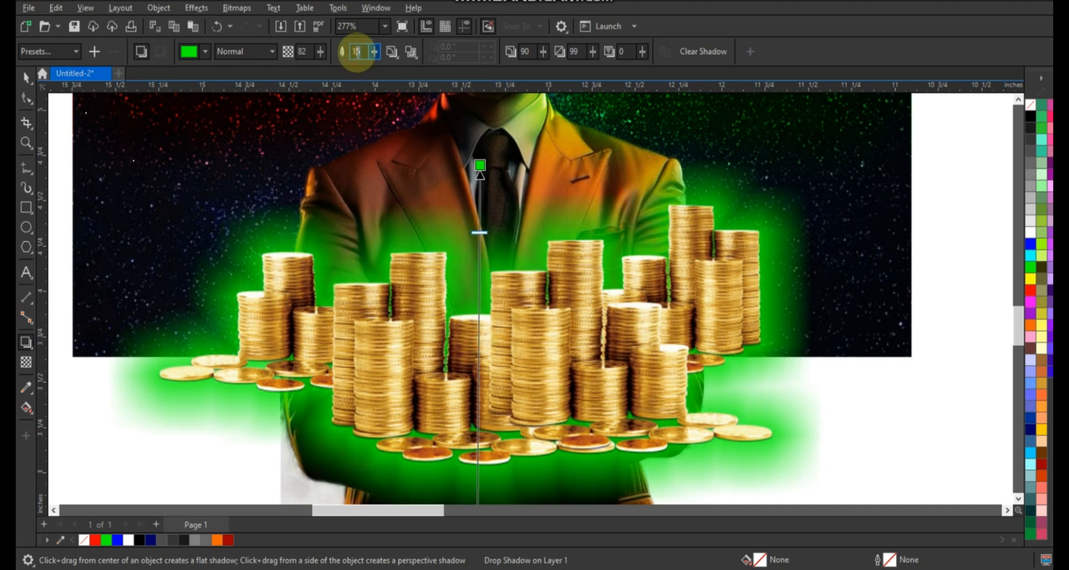
text(5)
key(Return)
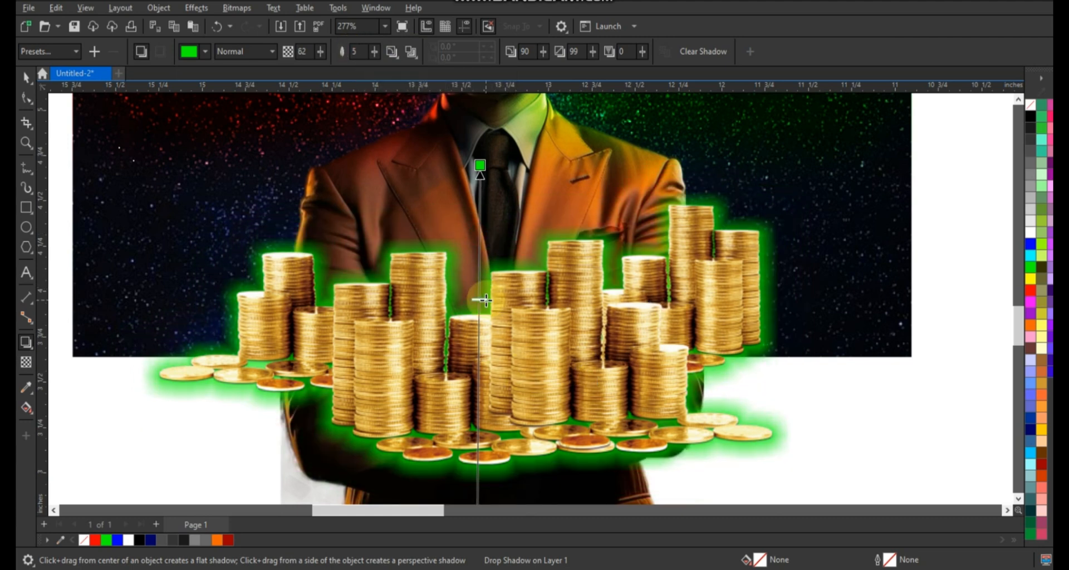
Step: Break the green drop shadow apart from the coin stacks
click(25, 78)
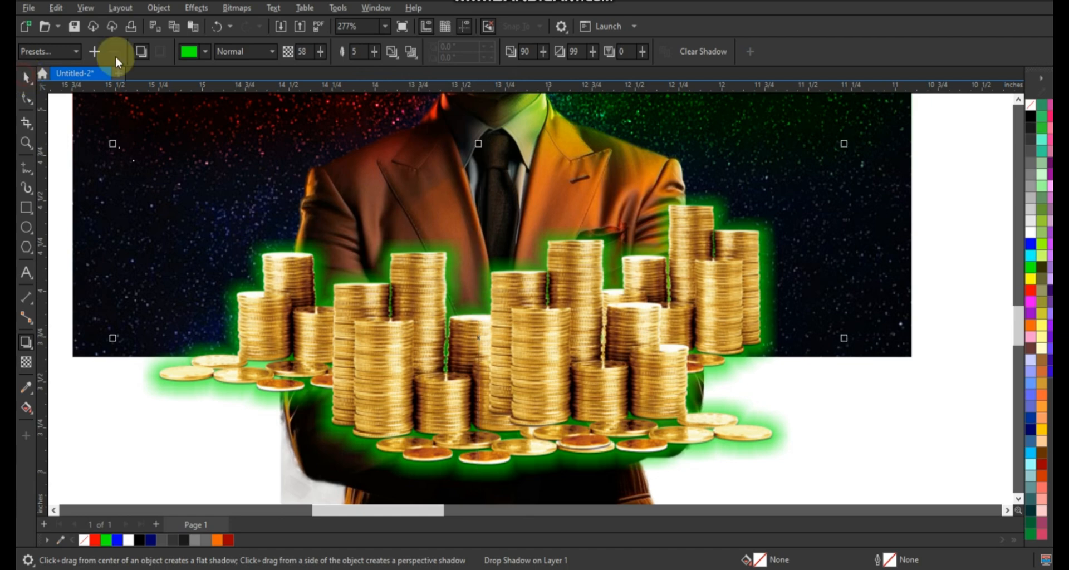
click(189, 8)
mouse_move(158, 8)
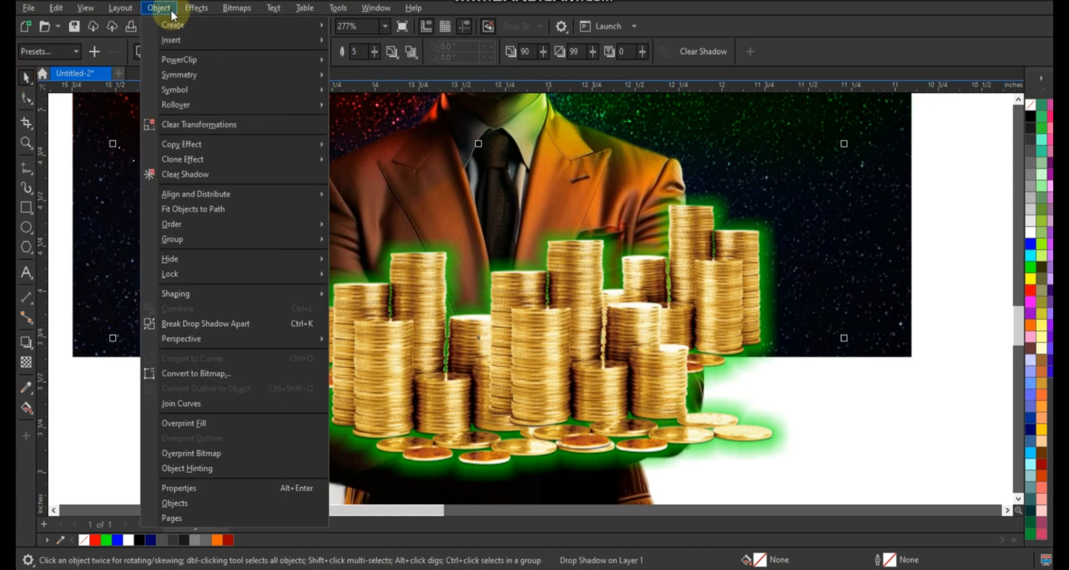
click(192, 327)
Step: Move the dollar bill pile onto the portrait's chest, bring it to the front and scale it to about 2.25 × 1.55 inches
scroll(815, 399, down, 4)
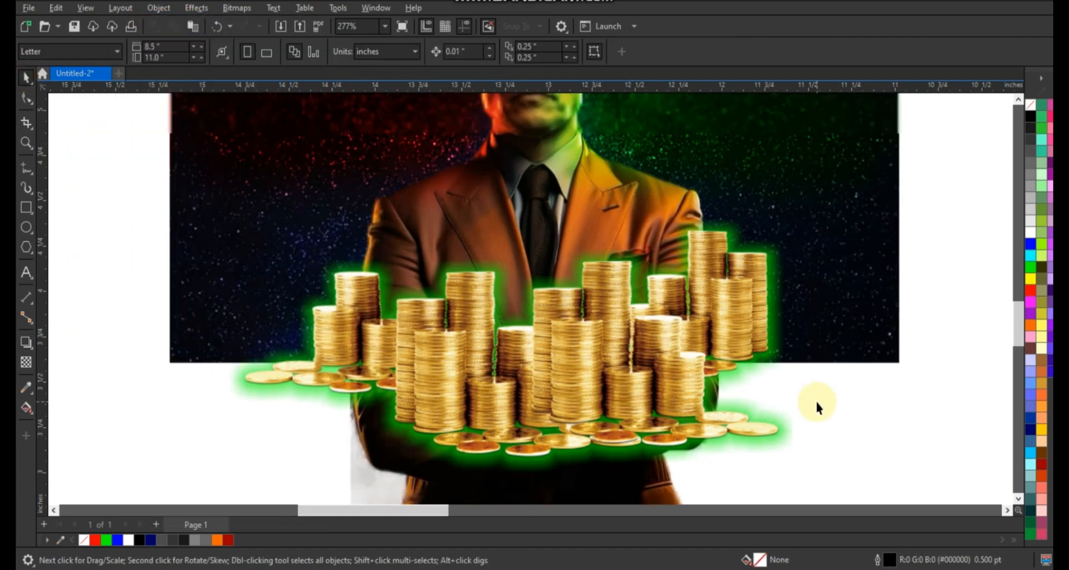
scroll(298, 292, down, 2)
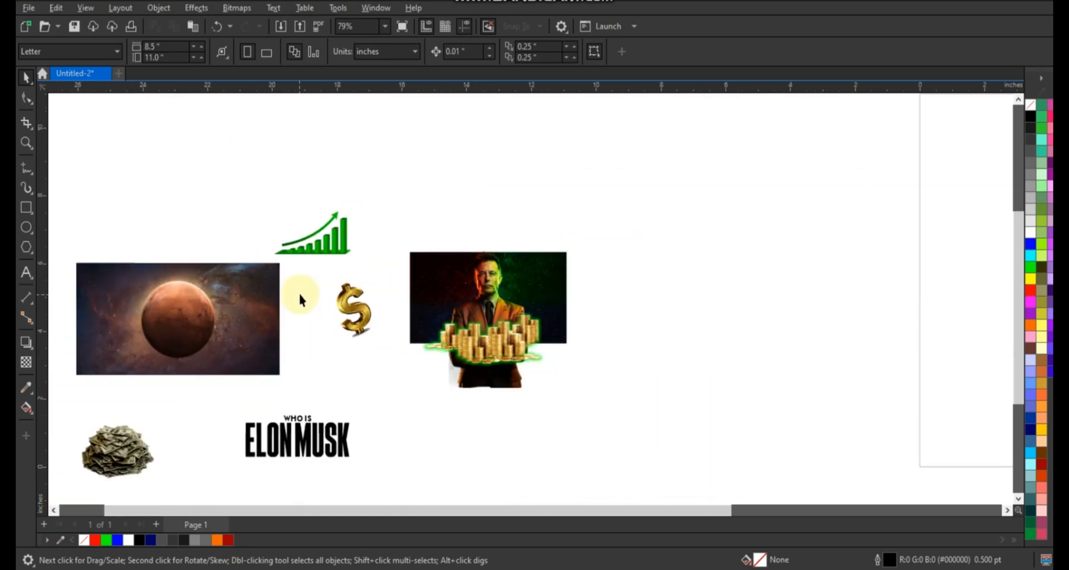
click(120, 451)
drag(178, 461, 492, 320)
key(shift+Page_Up)
drag(670, 202, 315, 407)
key(shift+F2)
click(641, 298)
scroll(629, 317, up, 3)
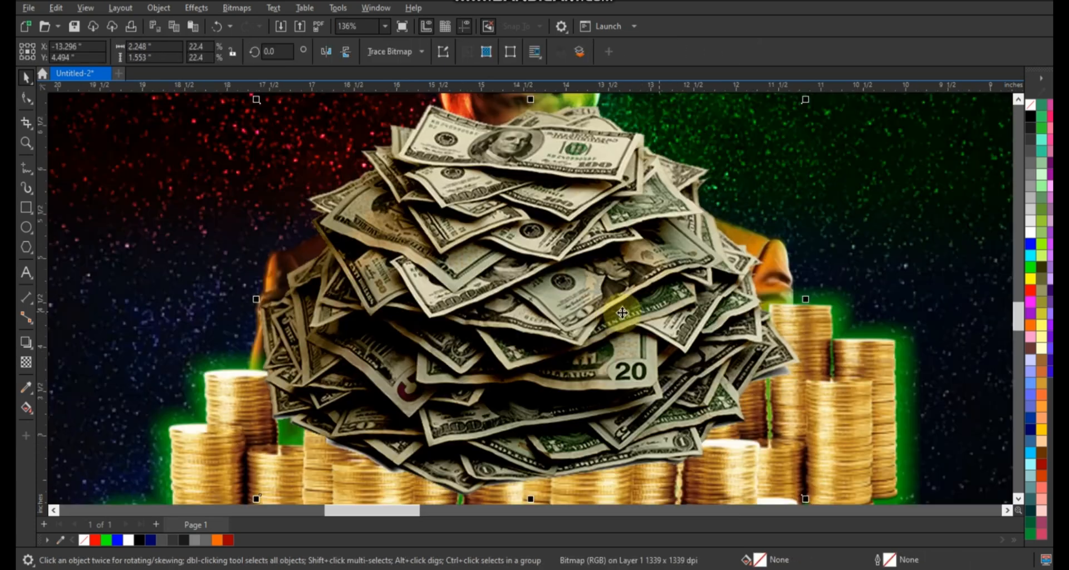
scroll(619, 332, down, 2)
drag(557, 343, 558, 346)
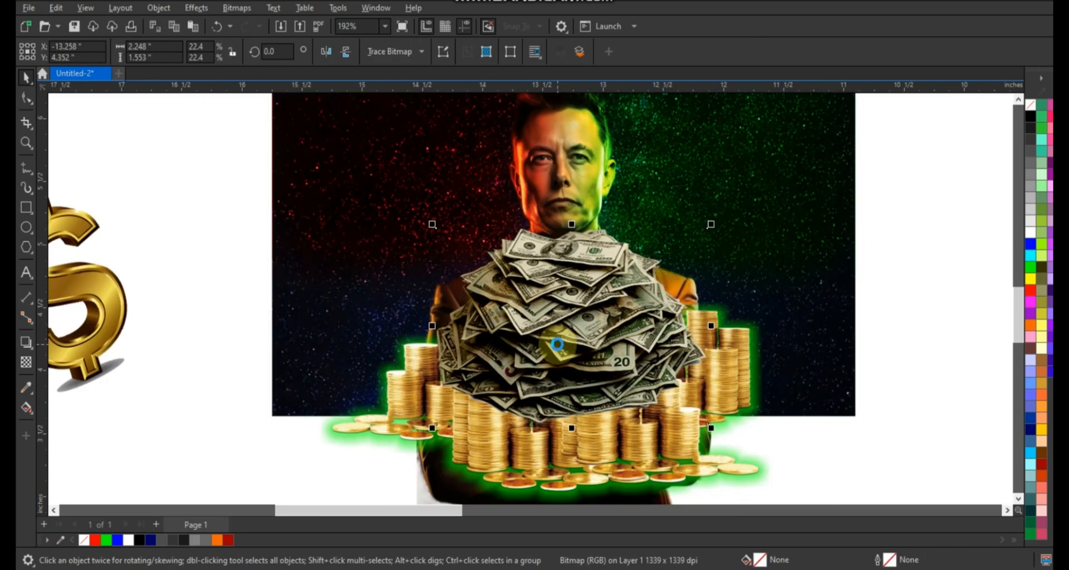
Step: Place the dollar bill pile behind the coin stacks, shrink it to about 1.78 × 1.23 inches and lower it
key(shift+Page_Down)
key(ctrl+Page_Up)
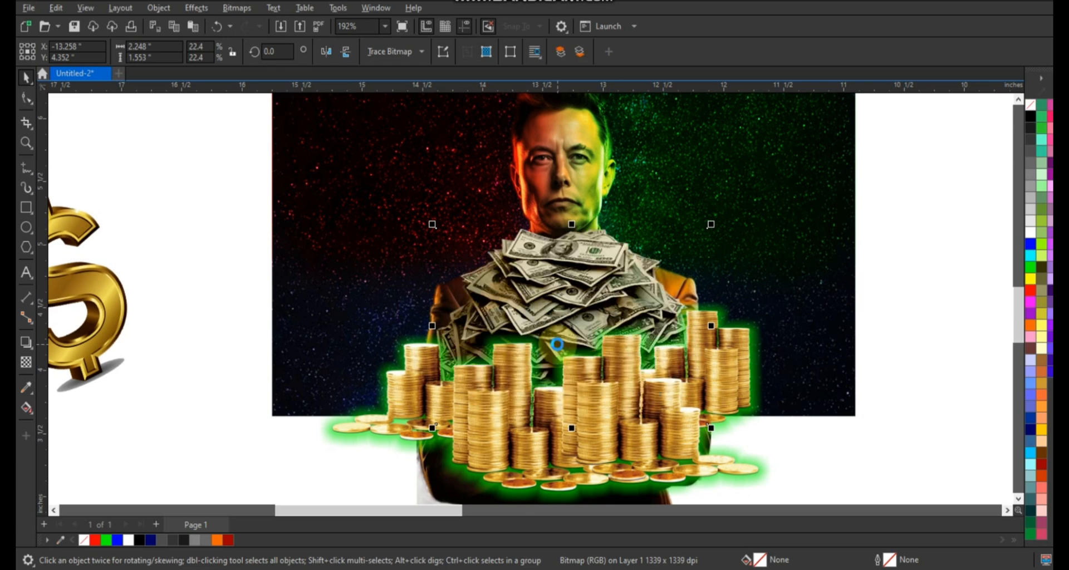
drag(432, 224, 460, 245)
drag(571, 328, 572, 348)
click(686, 258)
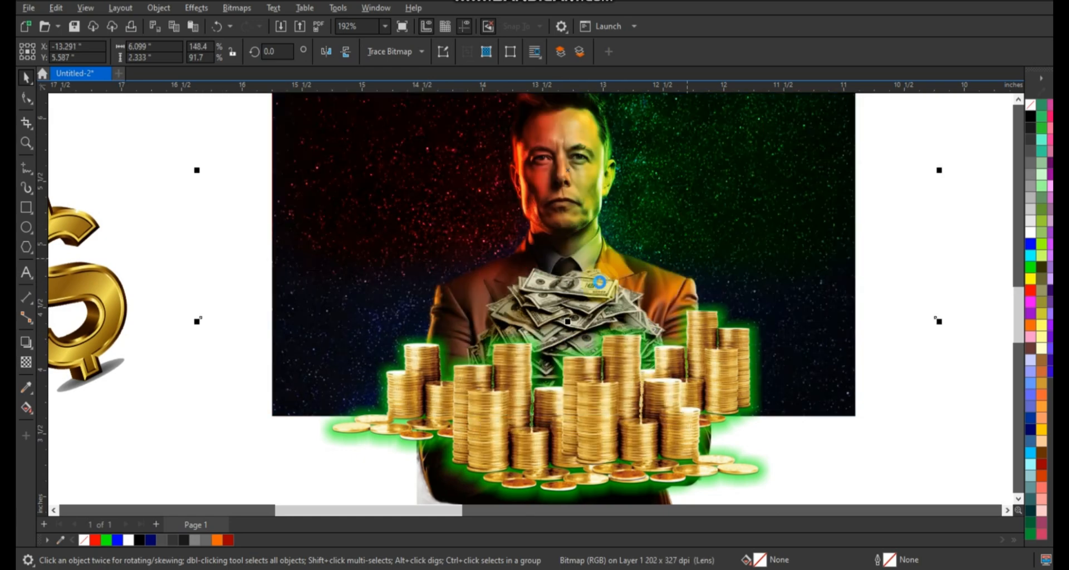
click(594, 290)
drag(886, 244, 458, 449)
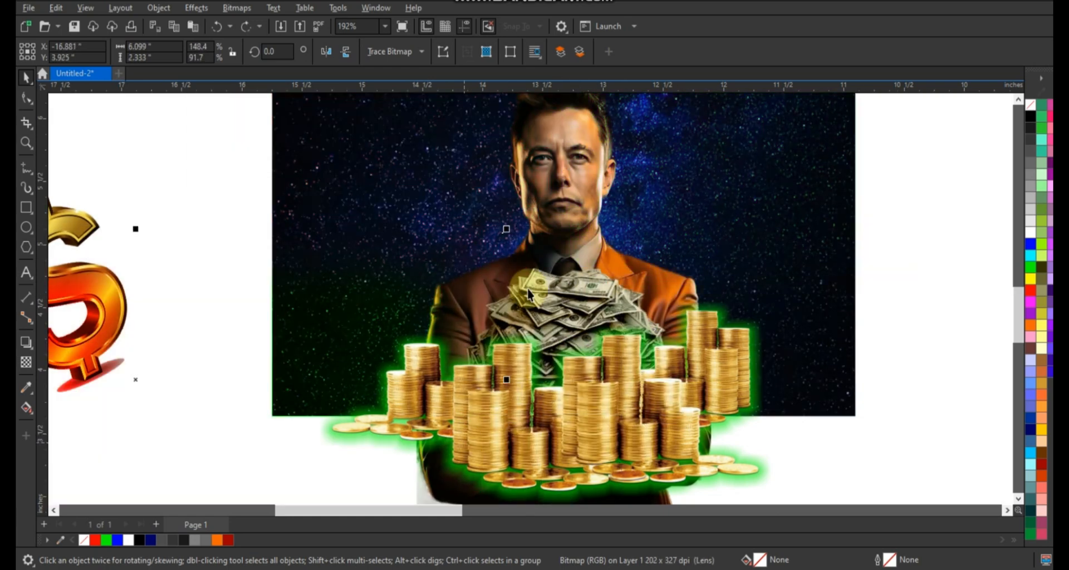
key(ctrl+z)
Step: Select the dollar bill pile behind the coins and nudge it slightly downward
scroll(345, 237, down, 2)
drag(692, 443, 414, 233)
drag(494, 305, 495, 309)
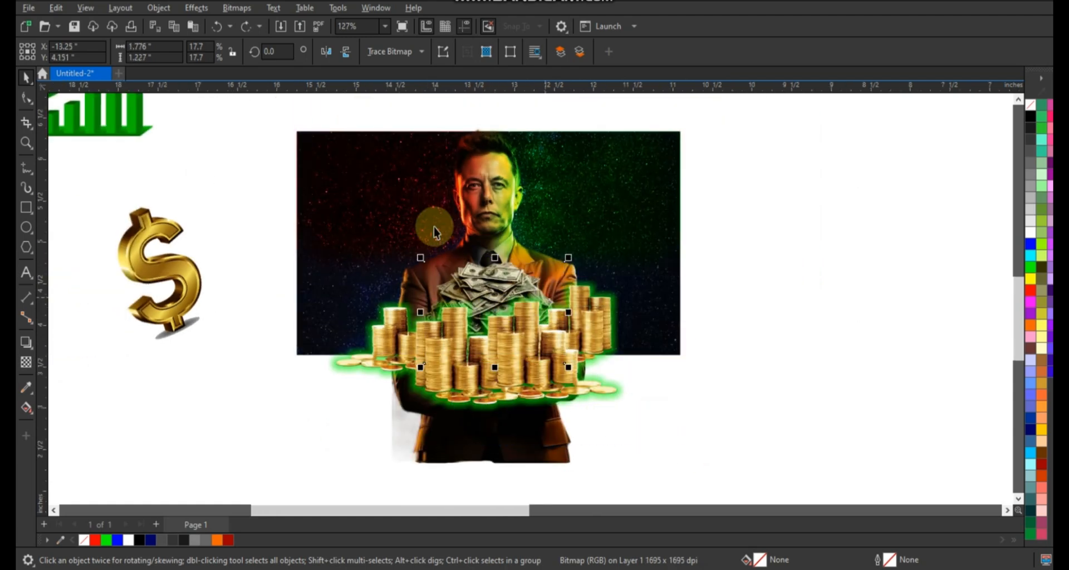
Step: Adjust the dollar bill pile with Brightness/Contrast/Intensity, using brightness -20, contrast 69 and intensity -3
key(shift+F2)
scroll(315, 210, down, 1)
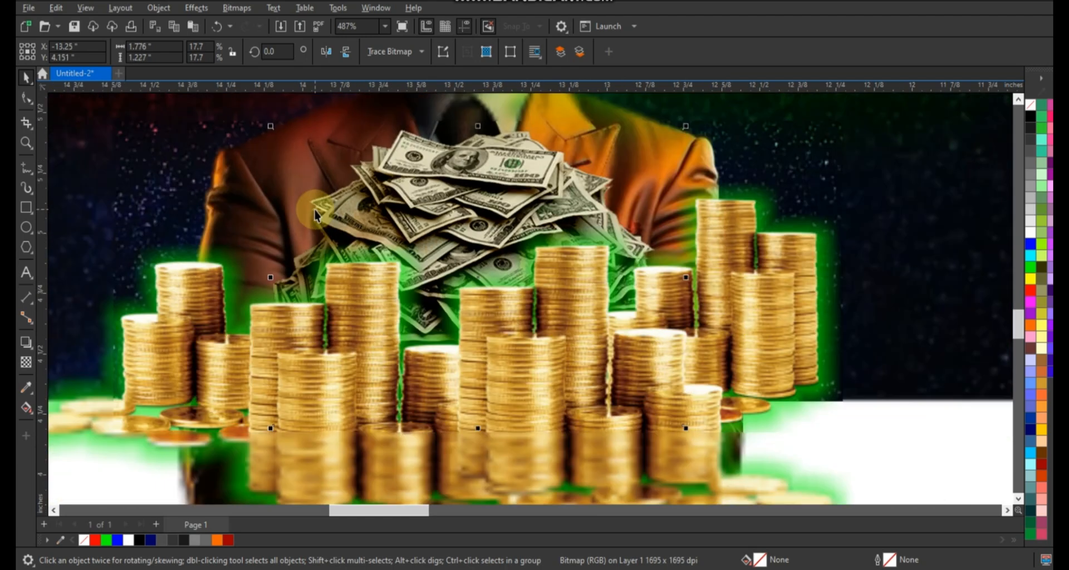
click(196, 8)
mouse_move(277, 65)
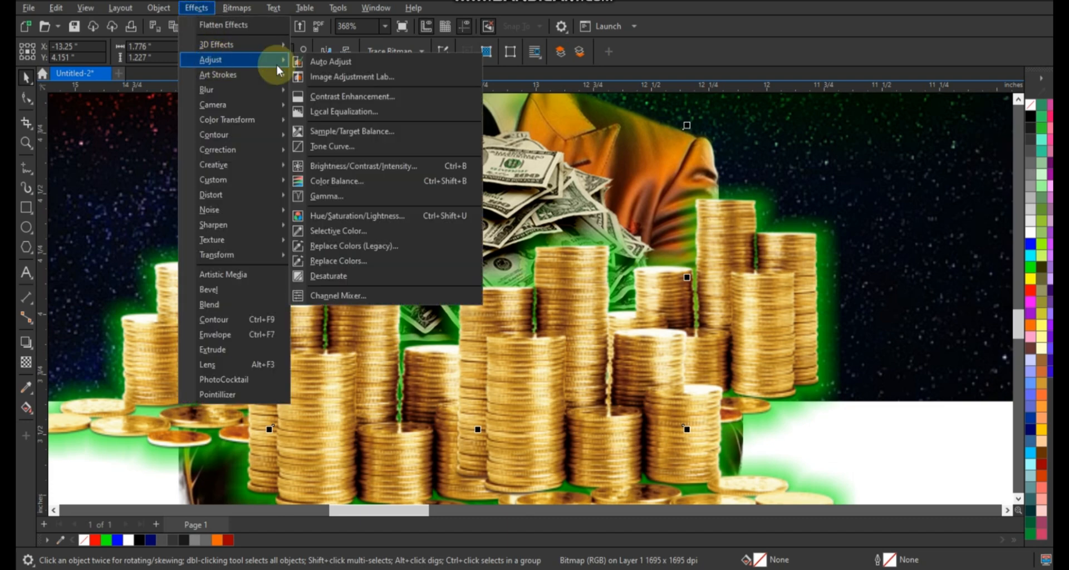
click(341, 166)
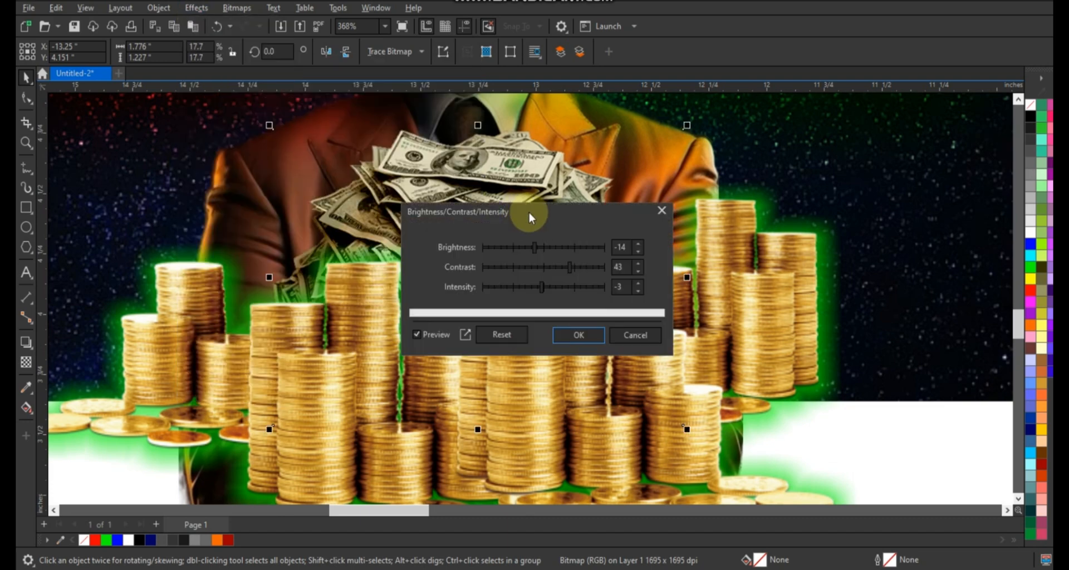
drag(530, 211, 758, 273)
click(701, 253)
click(749, 342)
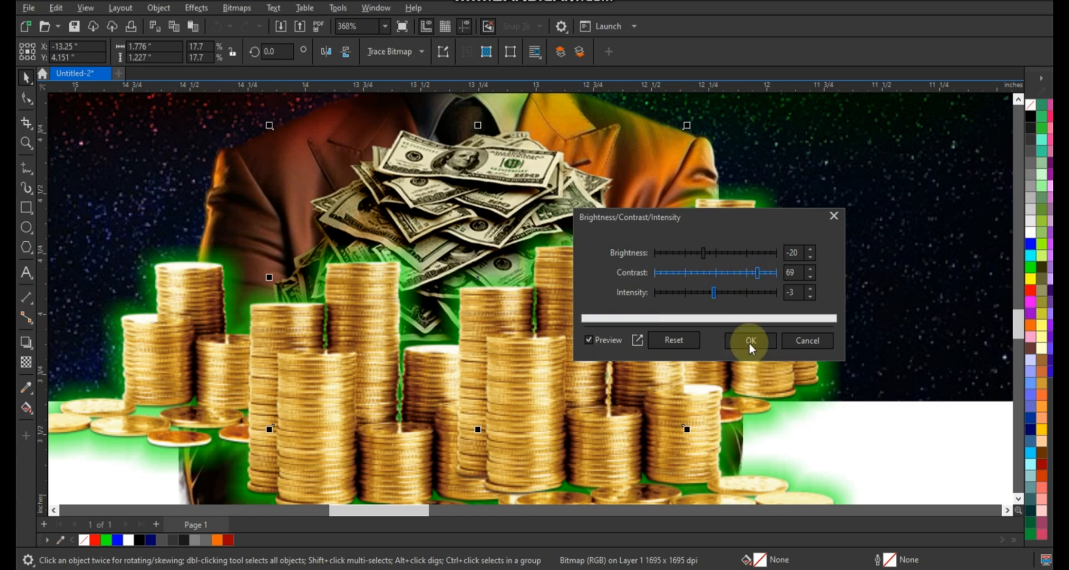
scroll(451, 326, down, 5)
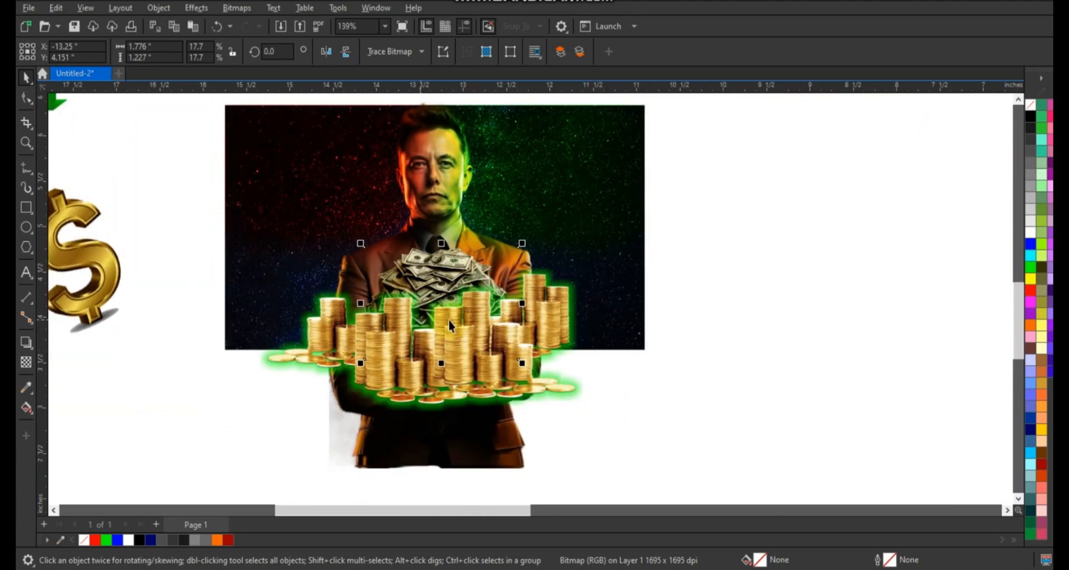
Step: Place the portrait and the red-green colour overlay inside the starry background frame as PowerClip contents
scroll(646, 311, down, 2)
click(738, 343)
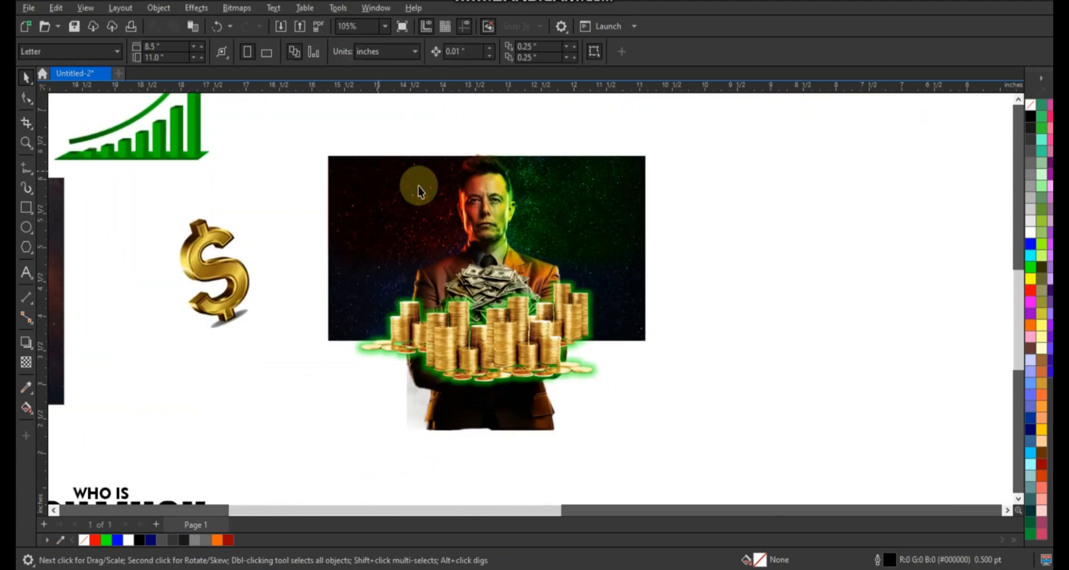
click(482, 417)
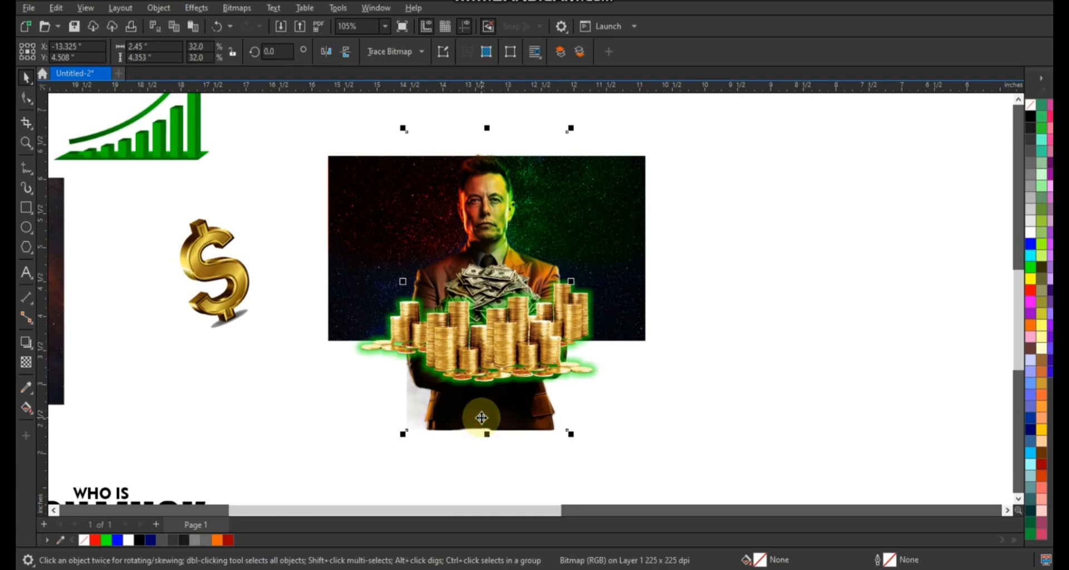
shift+click(365, 221)
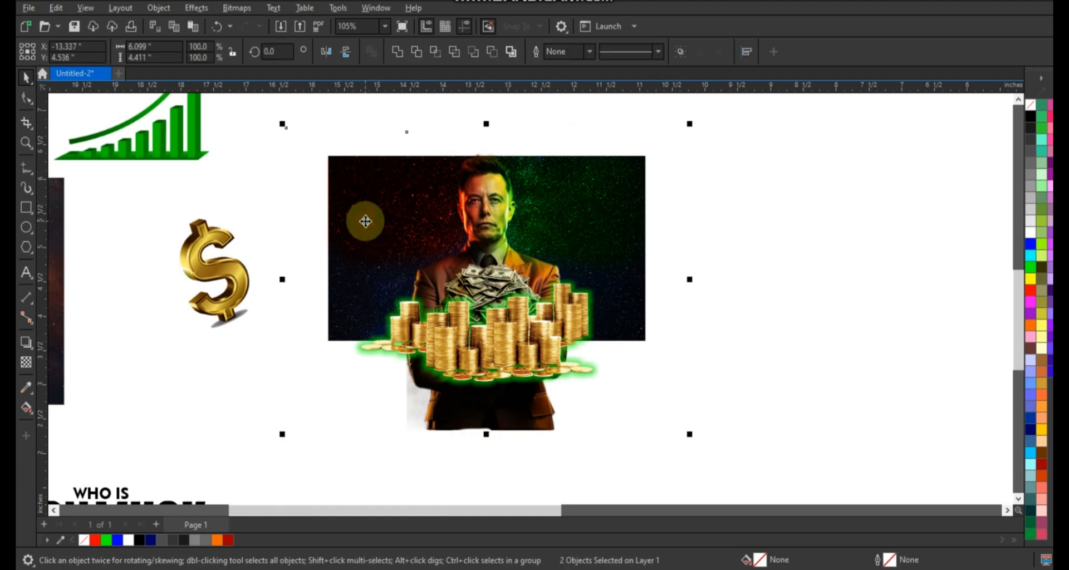
key(shift+Page_Down)
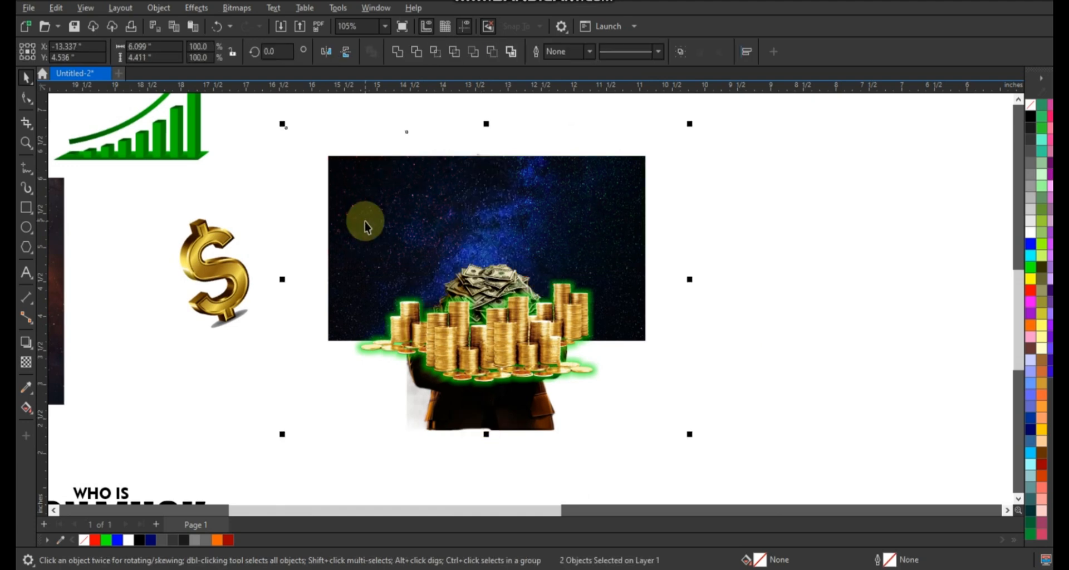
key(ctrl+1)
click(365, 222)
click(774, 265)
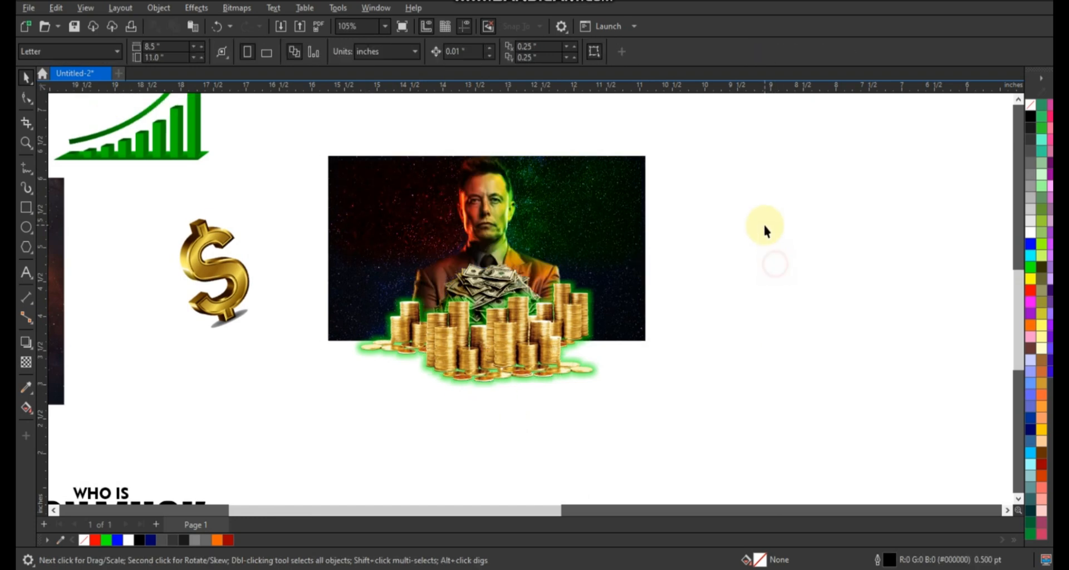
Step: Place the coin stacks and the dollar bill pile inside the starry background frame as PowerClip contents
drag(296, 427, 306, 420)
click(353, 219)
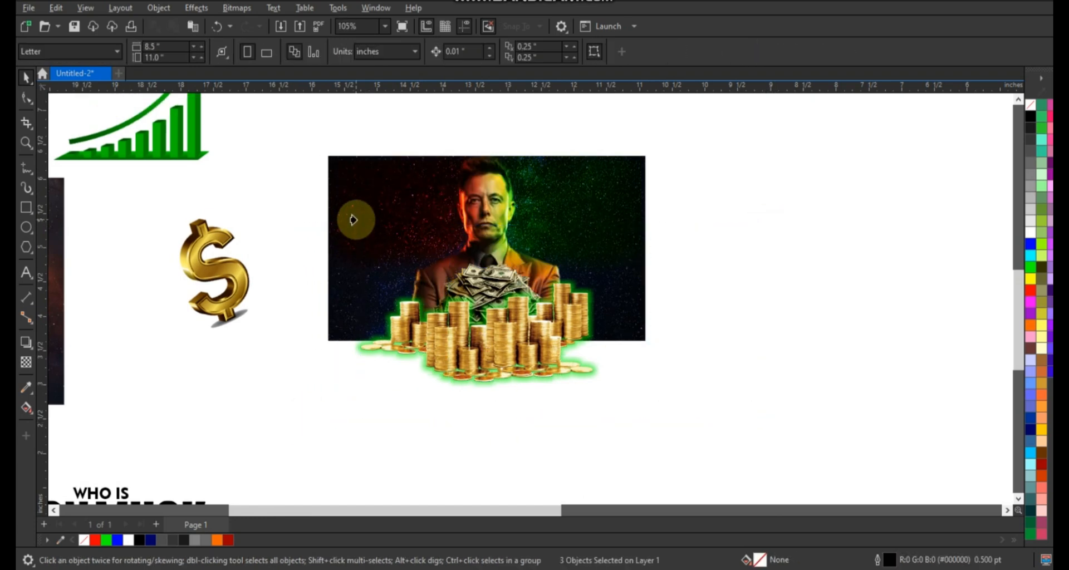
drag(691, 117, 289, 352)
key(shift+F2)
click(174, 278)
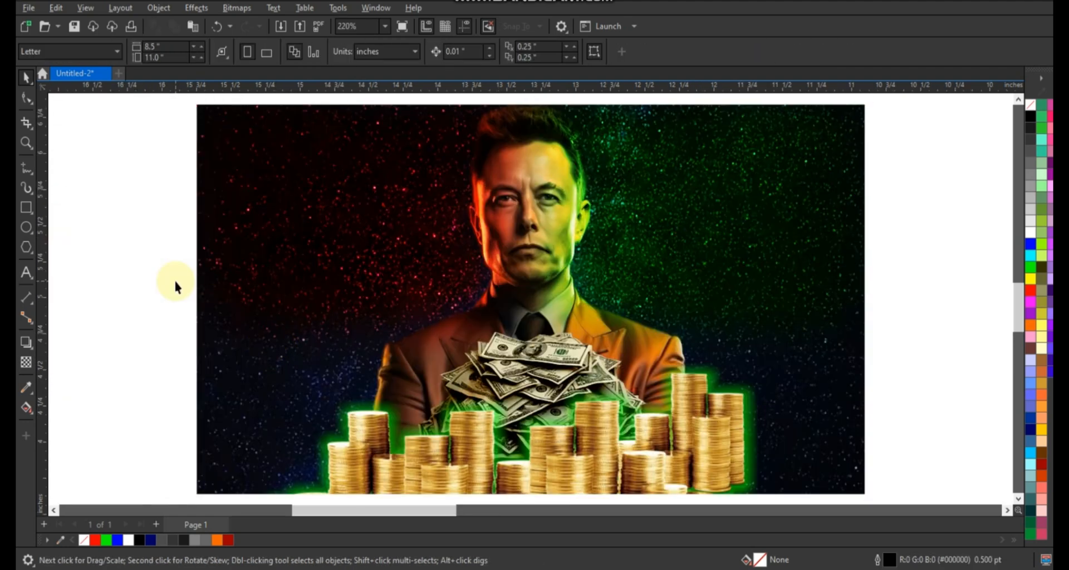
Step: Move the green bar chart into the thumbnail's lower-right corner, place it inside the frame and order it behind the coin stacks
scroll(177, 286, down, 2)
scroll(686, 295, down, 1)
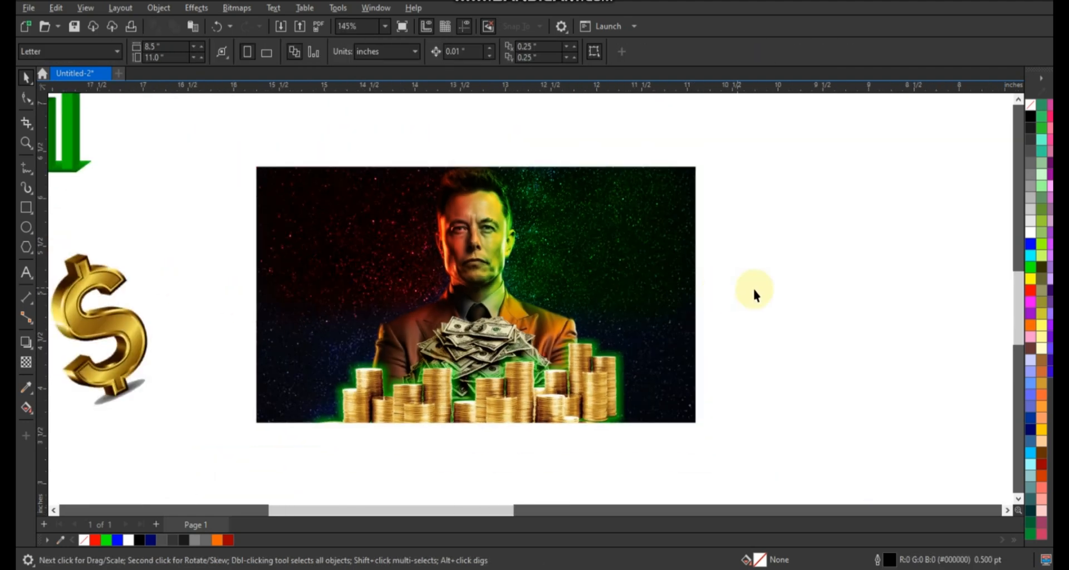
drag(70, 180, 661, 391)
click(599, 217)
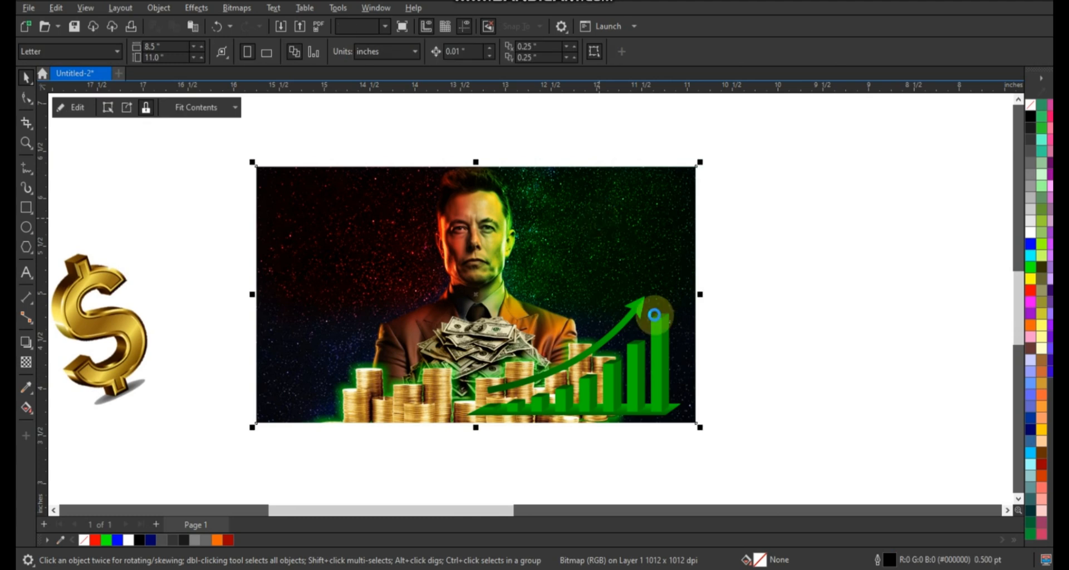
double_click(655, 320)
click(659, 336)
key(shift+Page_Down)
key(ctrl+Page_Up)
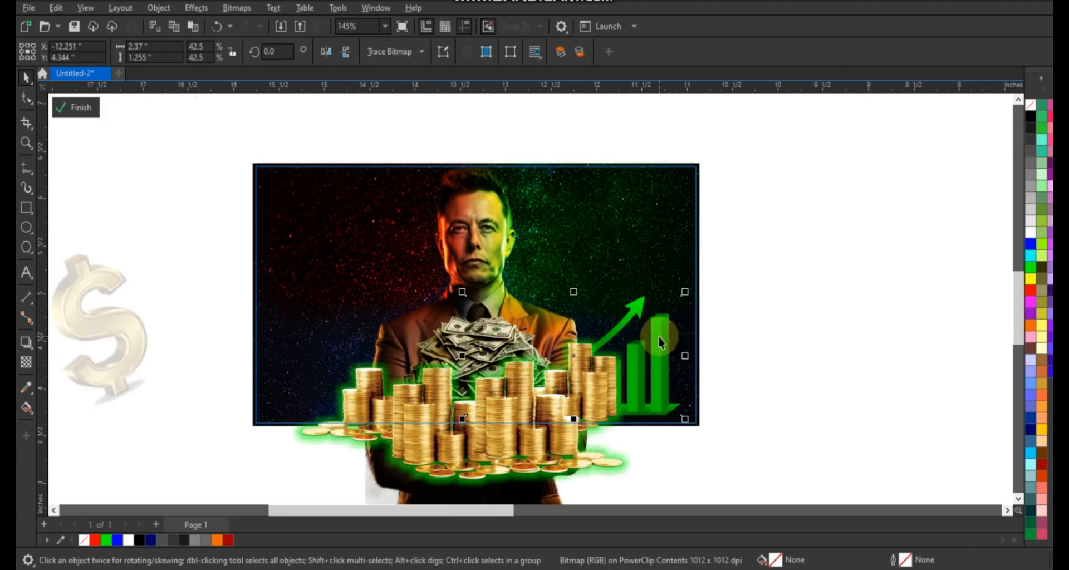
Step: Scale the bar chart to about 2.49 × 1.32 inches and fit it into the frame's lower-right corner
drag(685, 292, 701, 282)
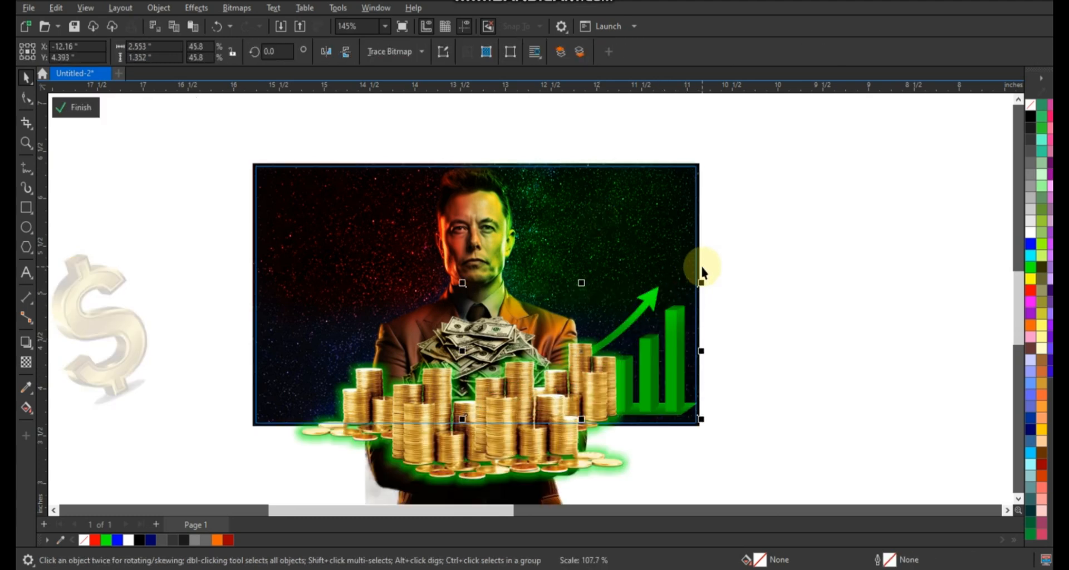
drag(583, 354, 591, 361)
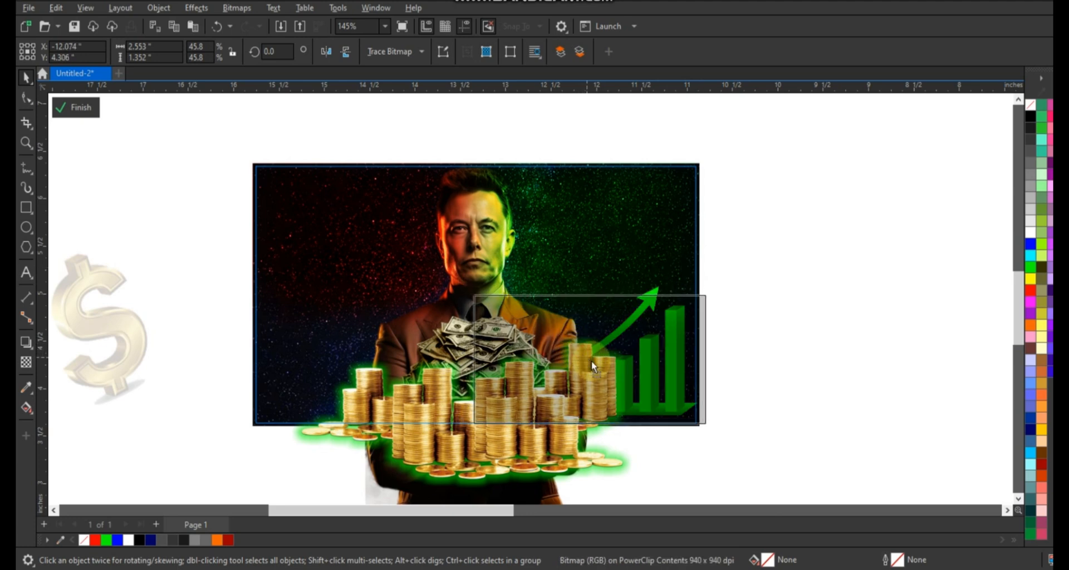
drag(714, 295, 724, 303)
Step: Mirror a copy of the bar chart into the frame's lower-left corner and finish editing the frame contents
drag(707, 365, 373, 374)
click(750, 277)
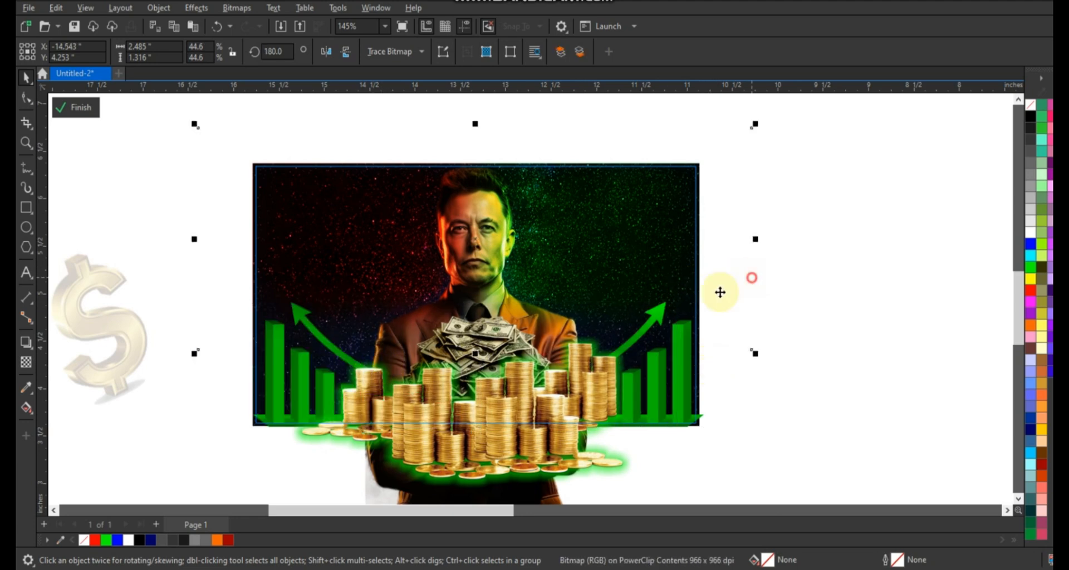
ctrl+click(761, 273)
click(646, 285)
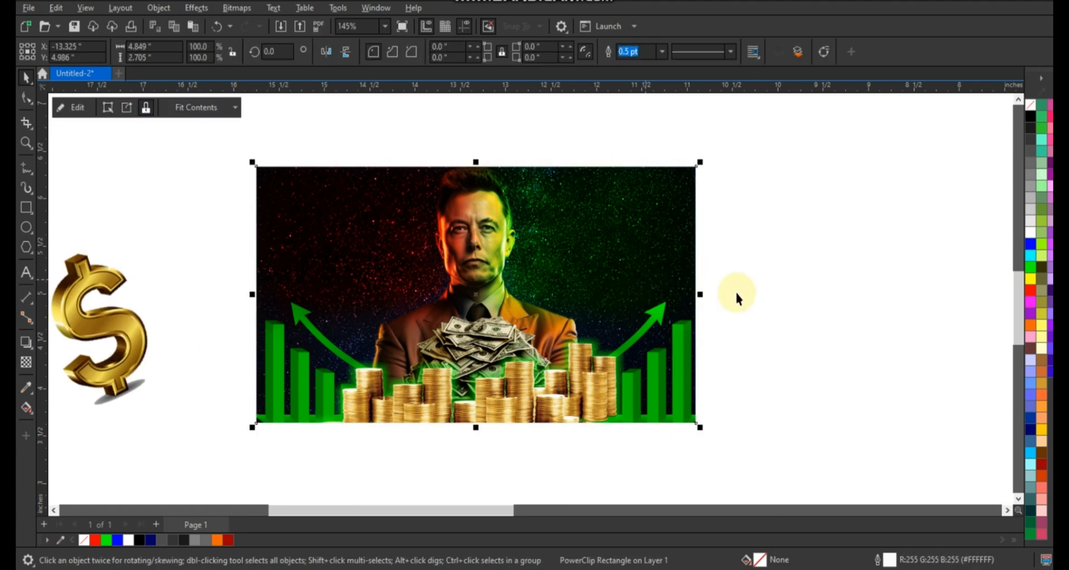
click(739, 290)
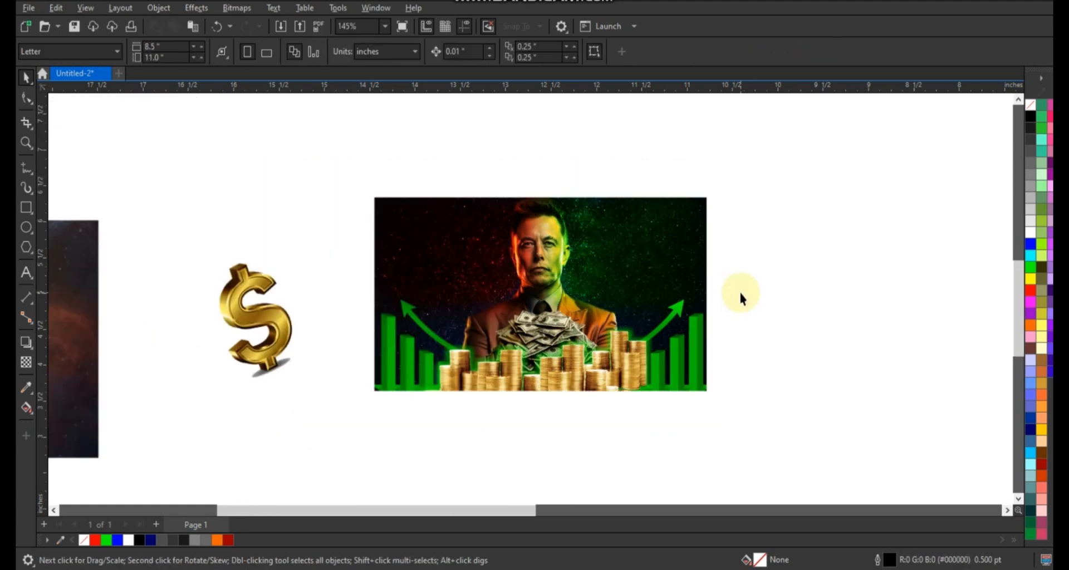
Step: Move the planet image over the thumbnail and place it inside the frame as PowerClip contents
scroll(739, 289, down, 3)
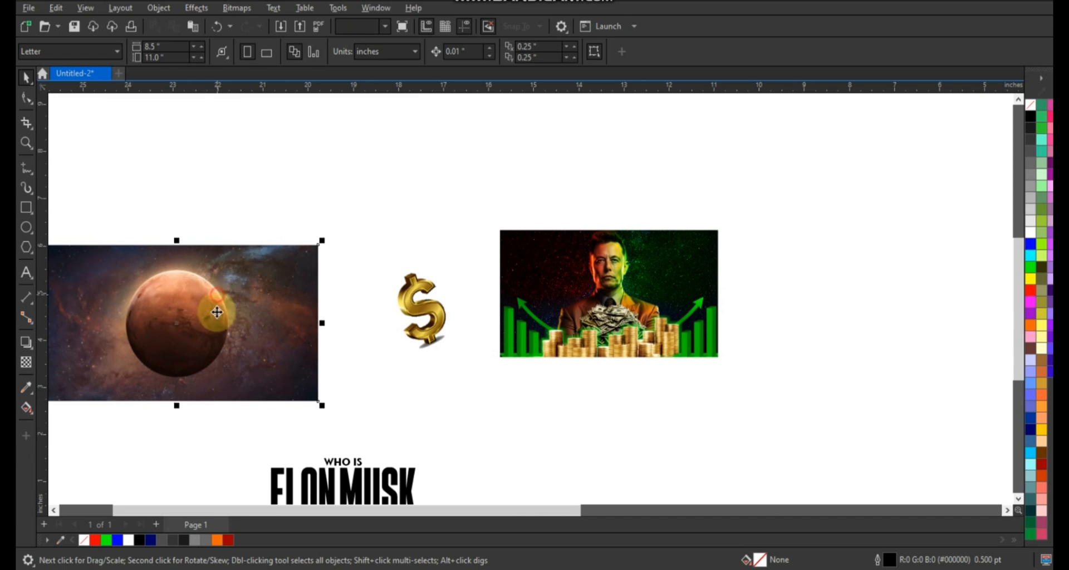
drag(216, 313, 618, 296)
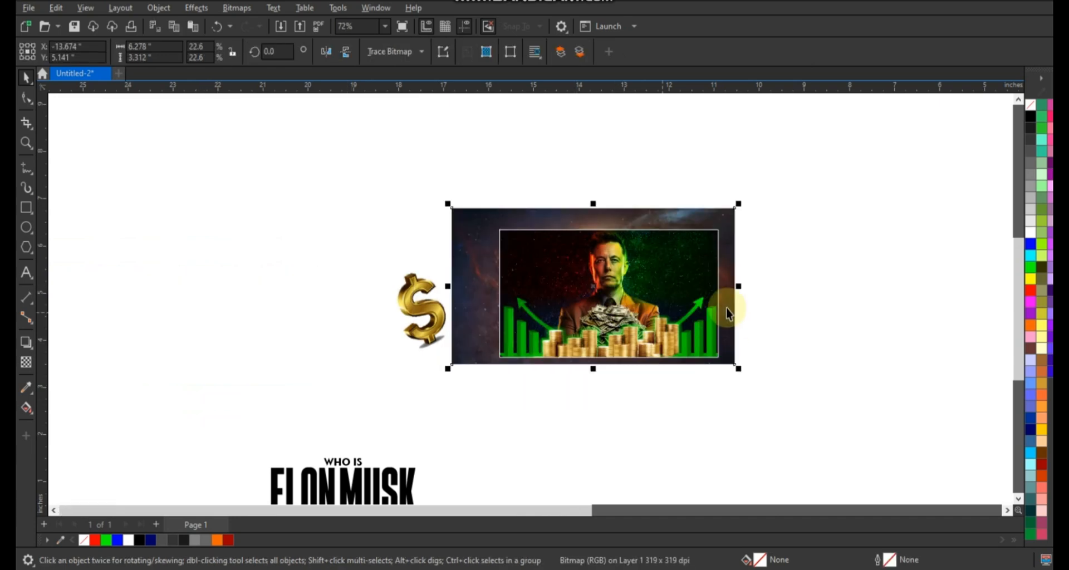
key(shift+F2)
click(393, 180)
Step: Edit the frame contents and shrink the planet image to about 5.11 × 2.70 inches, with the planet left of the portrait and behind it
ctrl+click(430, 226)
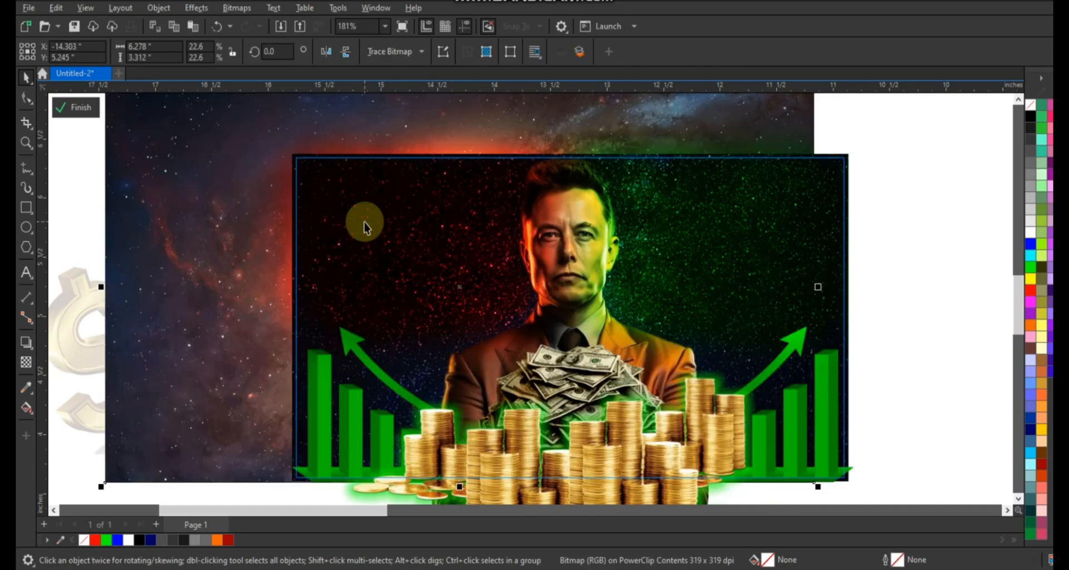
scroll(231, 226, down, 1)
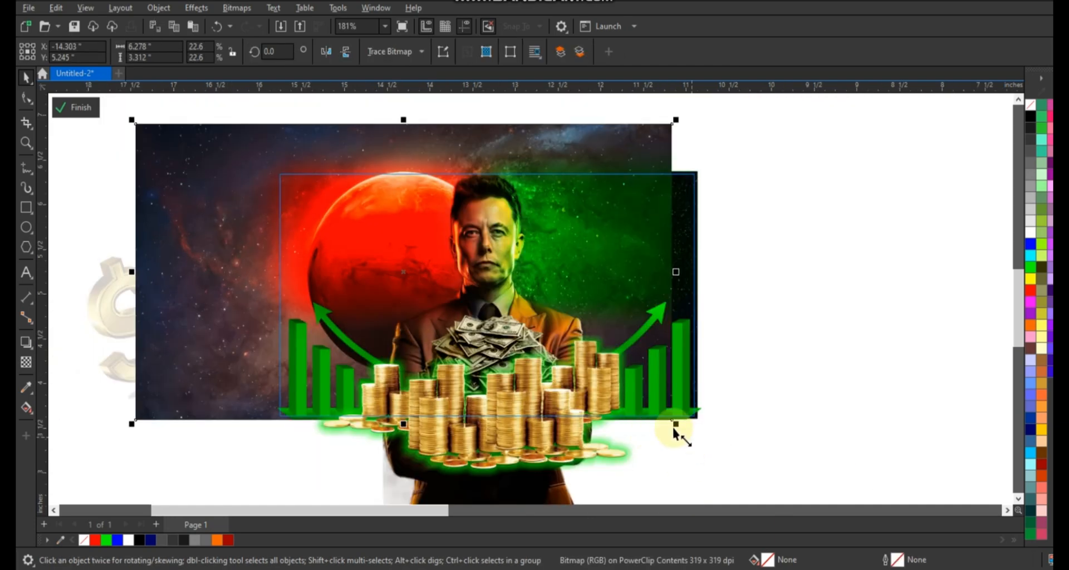
drag(655, 426, 584, 385)
drag(184, 296, 181, 305)
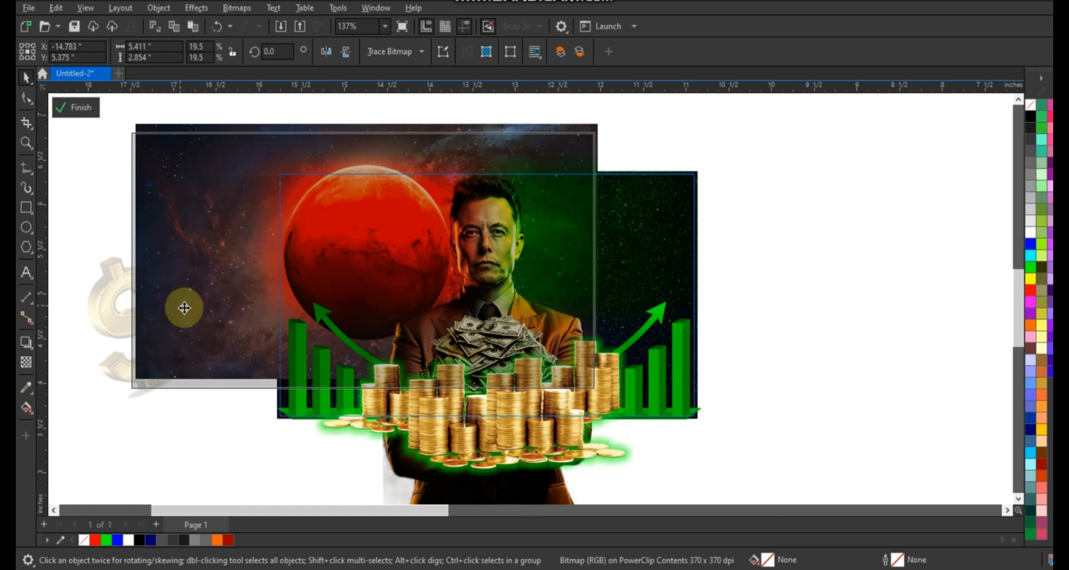
drag(599, 393, 587, 384)
drag(175, 282, 185, 275)
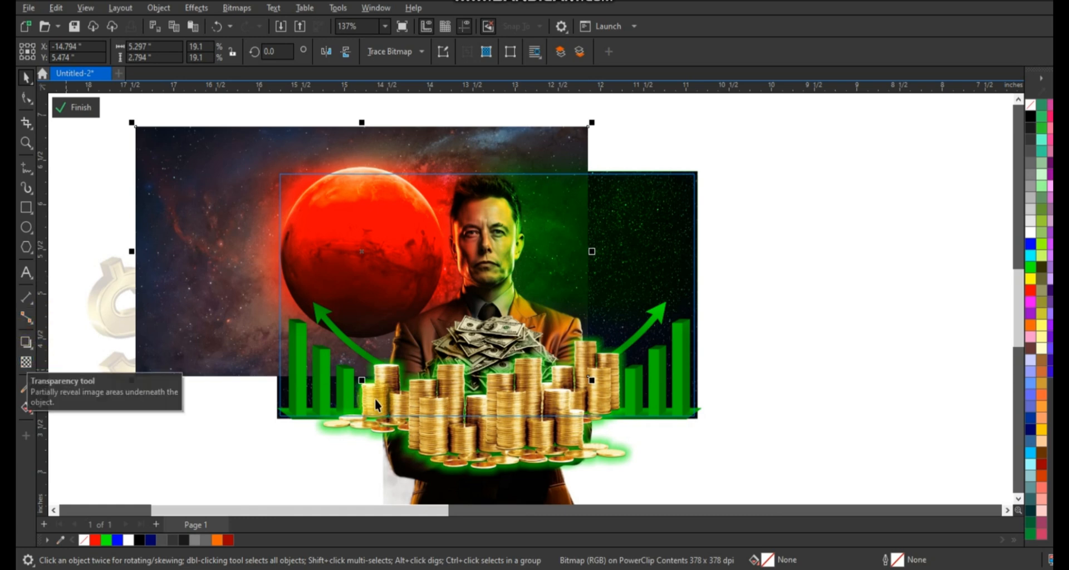
drag(132, 380, 119, 396)
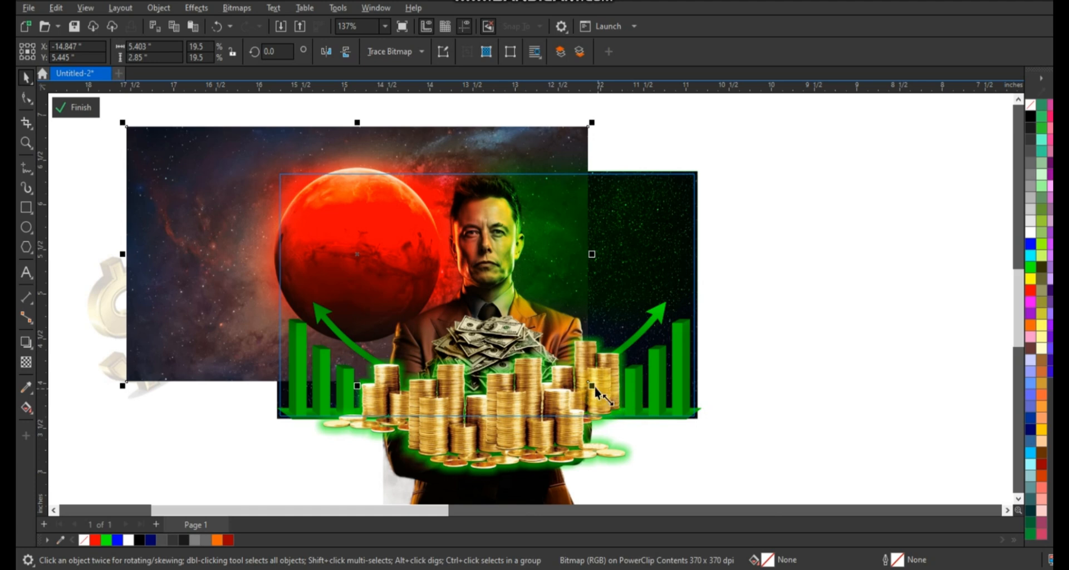
drag(596, 393, 616, 403)
drag(215, 302, 208, 302)
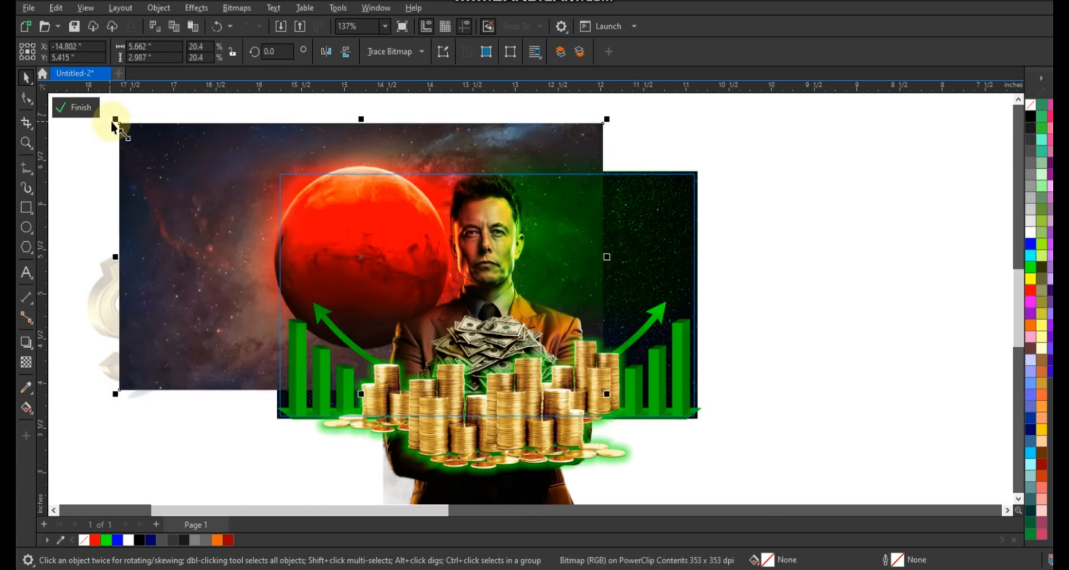
drag(122, 127, 136, 134)
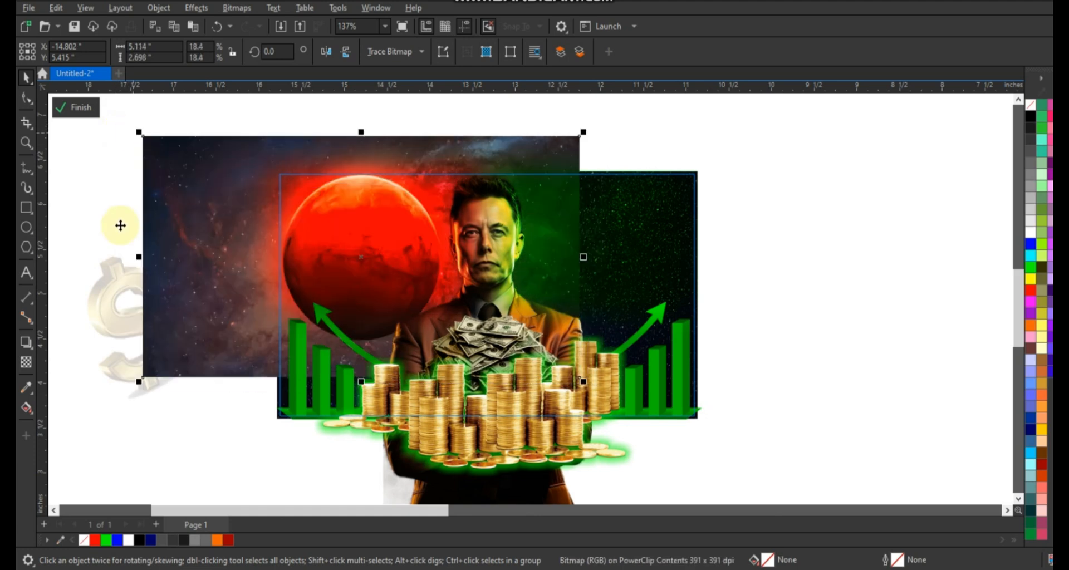
Step: Fade out the planet image's right side behind the portrait with a linear fountain transparency and finish editing the frame contents
click(26, 361)
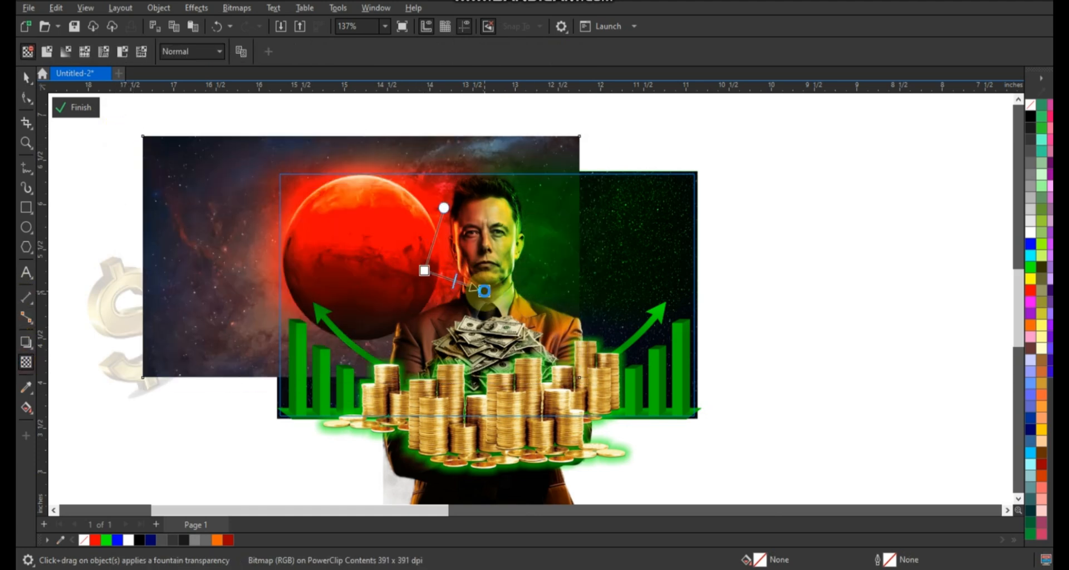
drag(483, 291, 484, 291)
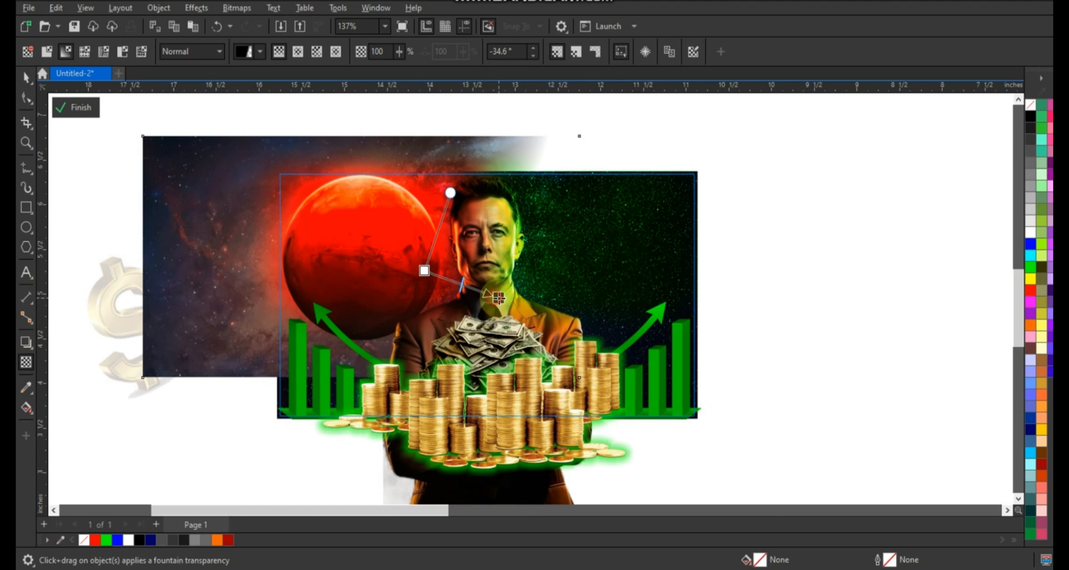
click(25, 77)
click(833, 173)
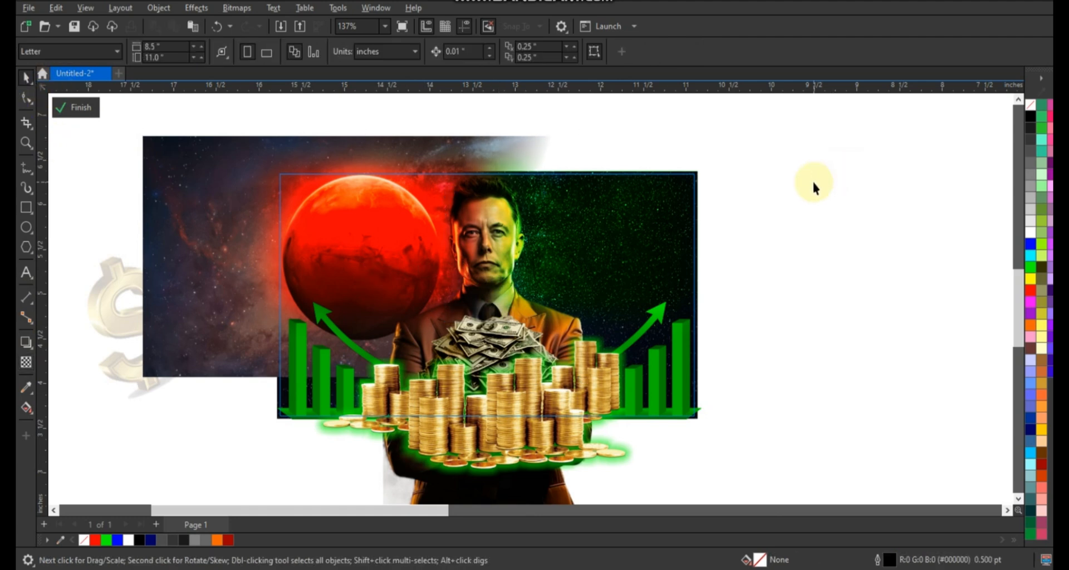
ctrl+click(814, 183)
click(784, 201)
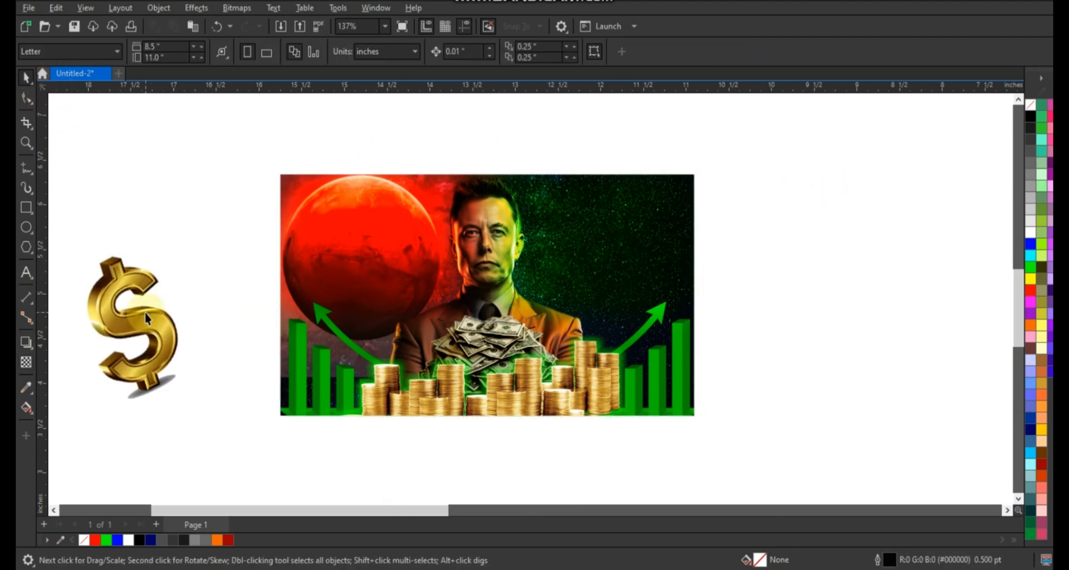
Step: Place the gold dollar sign inside the frame right of the portrait, behind the chart, rotated about 18° and sized about 2.15 × 2.13 inches
drag(145, 312, 605, 282)
ctrl+click(605, 282)
drag(513, 294, 648, 301)
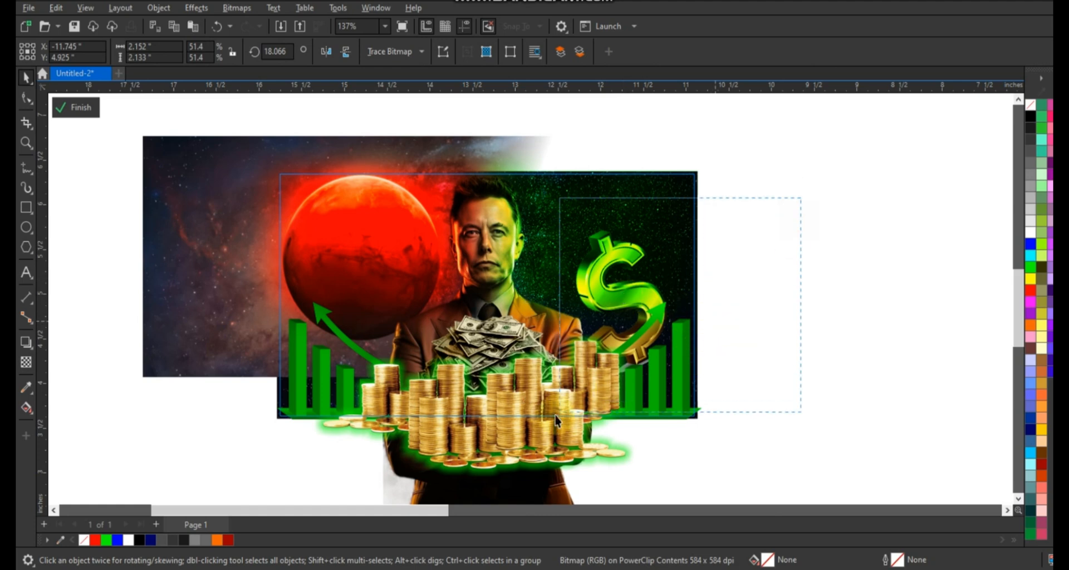
click(825, 199)
click(730, 166)
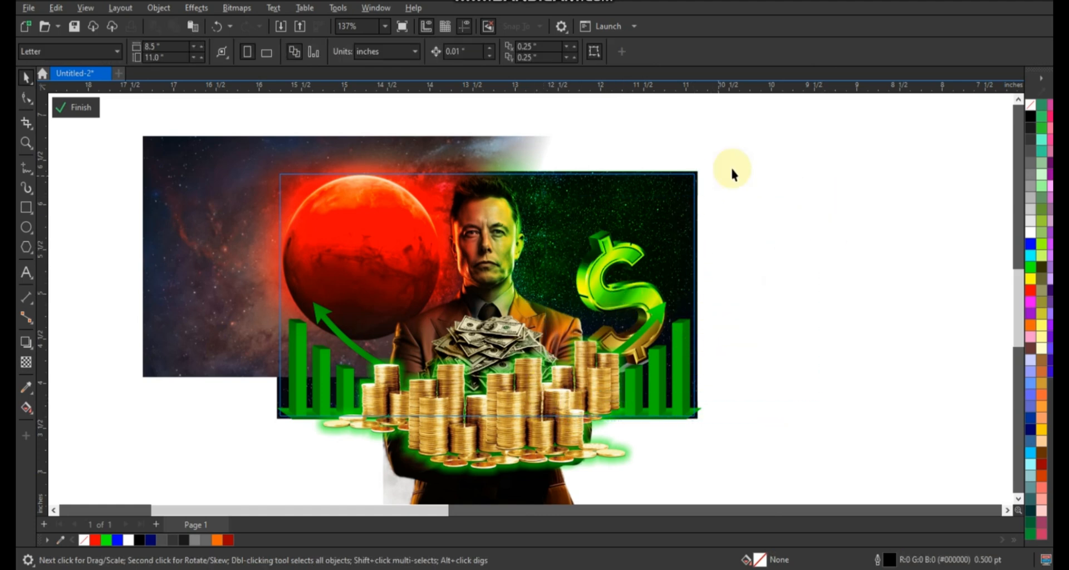
Step: Shrink the dollar sign, position it behind the right-hand chart's arrow and finish editing the frame contents
key(ctrl+z)
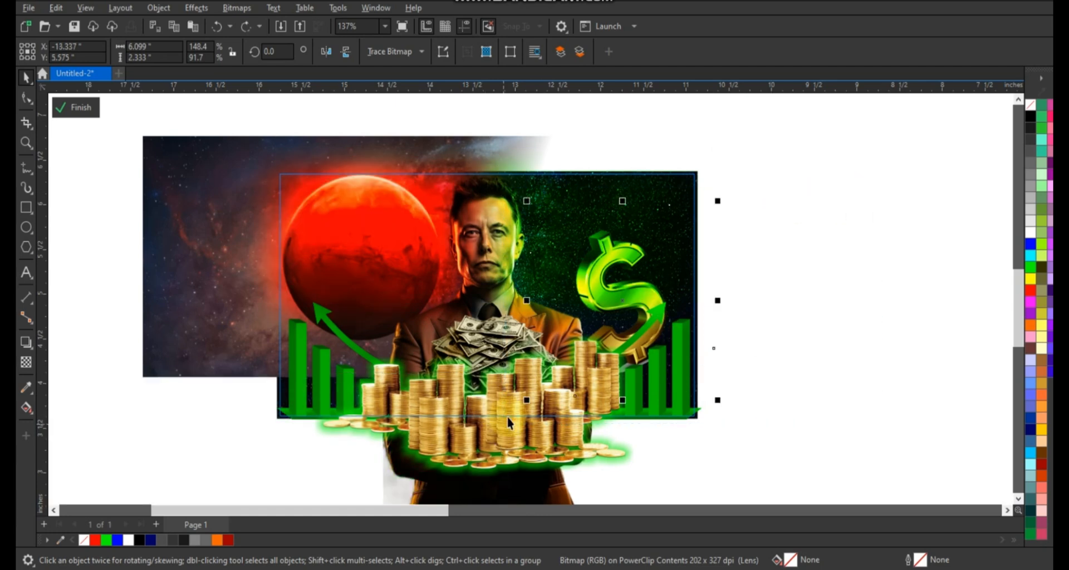
drag(534, 216, 550, 251)
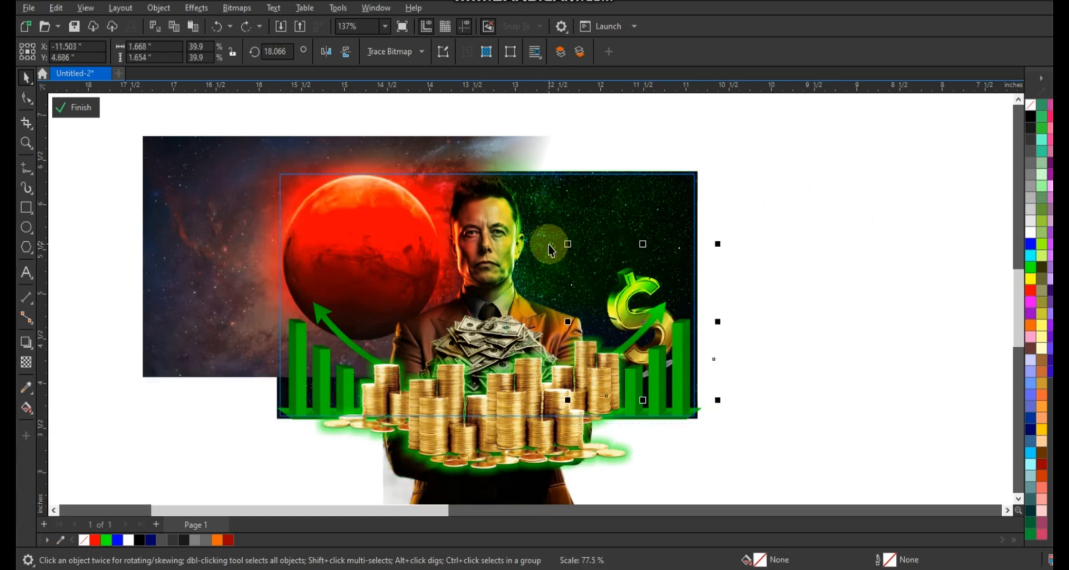
drag(639, 323, 618, 330)
drag(695, 252, 688, 259)
drag(626, 332, 630, 330)
ctrl+click(742, 334)
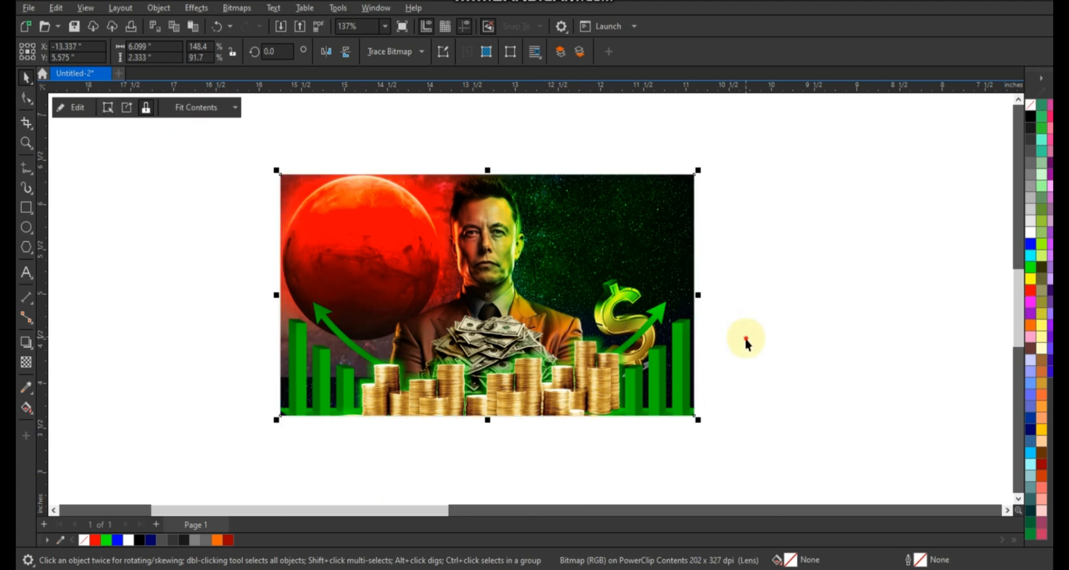
click(744, 341)
Step: Move the WHO IS ELON MUSK title text onto the middle of the thumbnail
drag(726, 429, 215, 149)
key(shift+F2)
key(Escape)
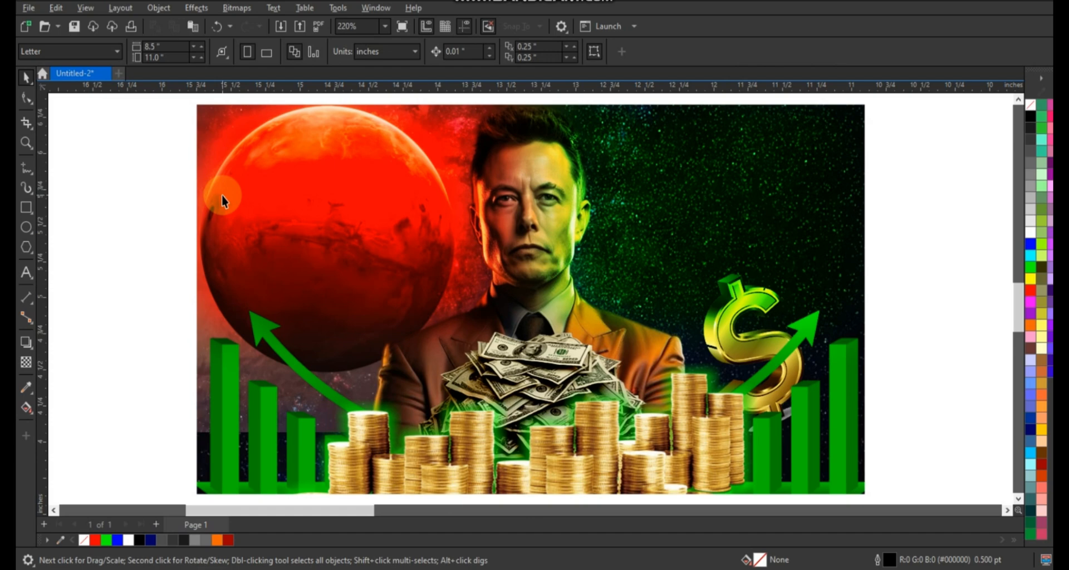
scroll(221, 195, down, 5)
scroll(245, 343, down, 1)
drag(246, 349, 354, 261)
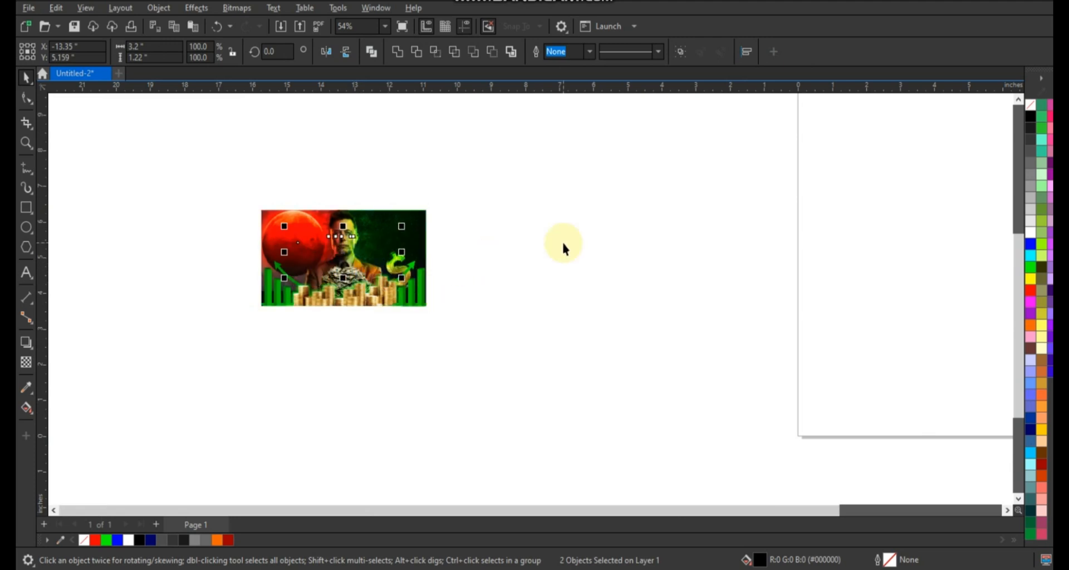
Step: Move the WHO IS text above the start of ELON MUSK so their left edges roughly line up
key(shift+F2)
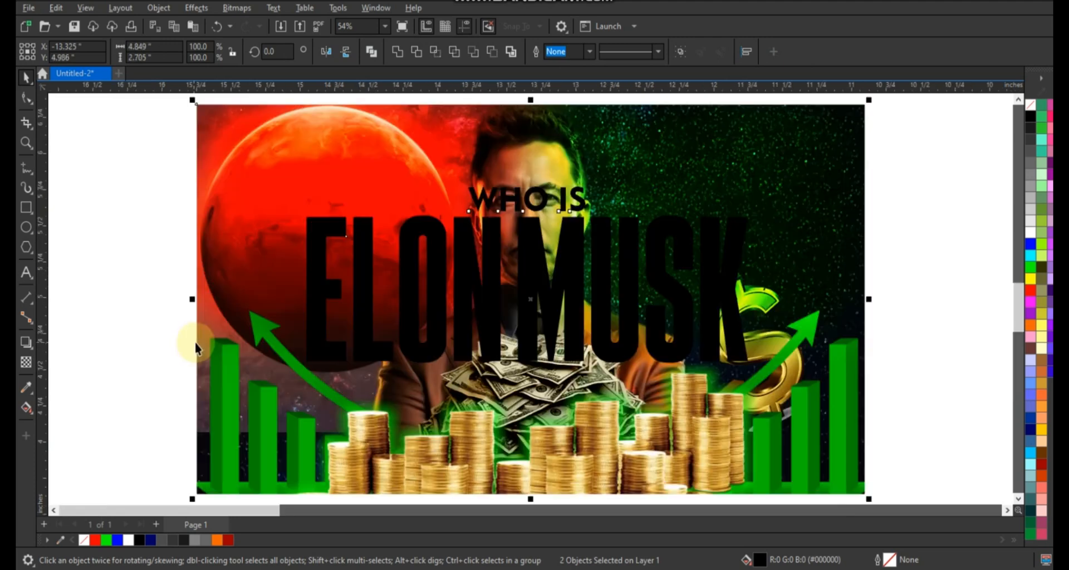
click(572, 279)
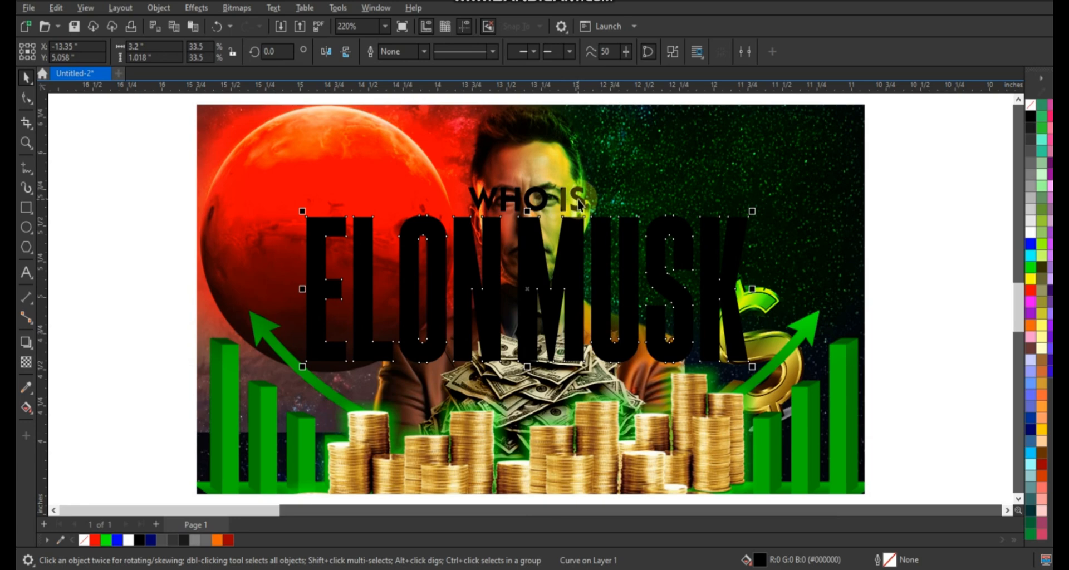
key(Escape)
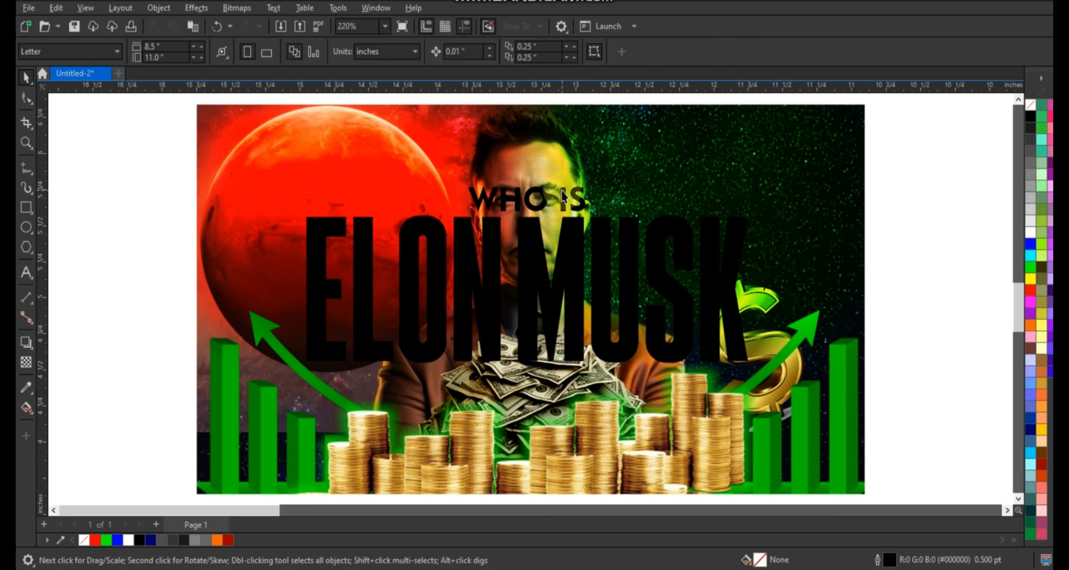
drag(562, 196, 398, 195)
Step: Raise the whole two-line title on the thumbnail and enlarge it proportionally to about 3.28 × 1.24 inches
shift+click(495, 254)
drag(494, 254, 499, 238)
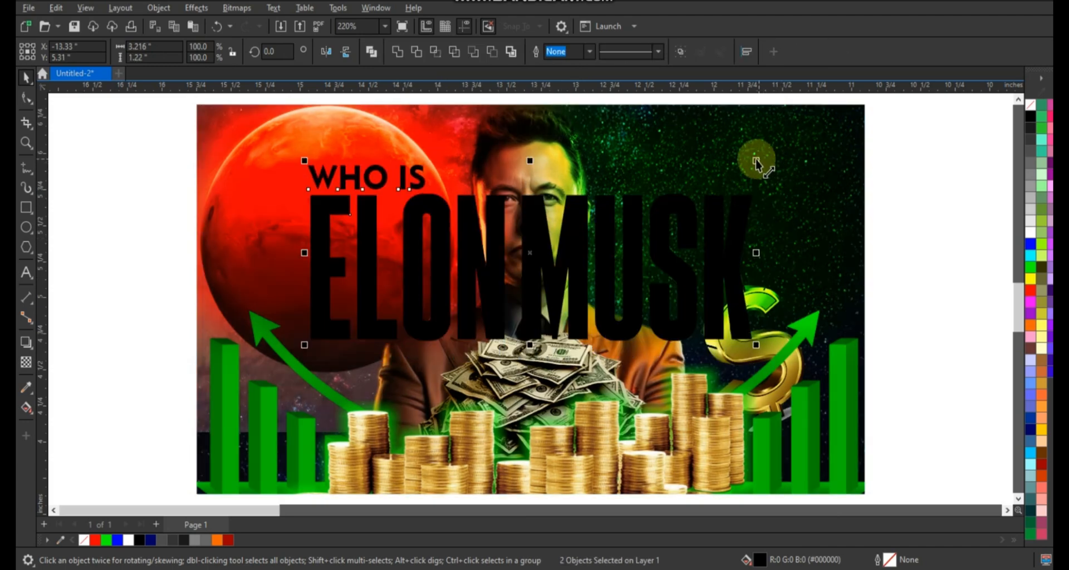
drag(760, 162, 759, 159)
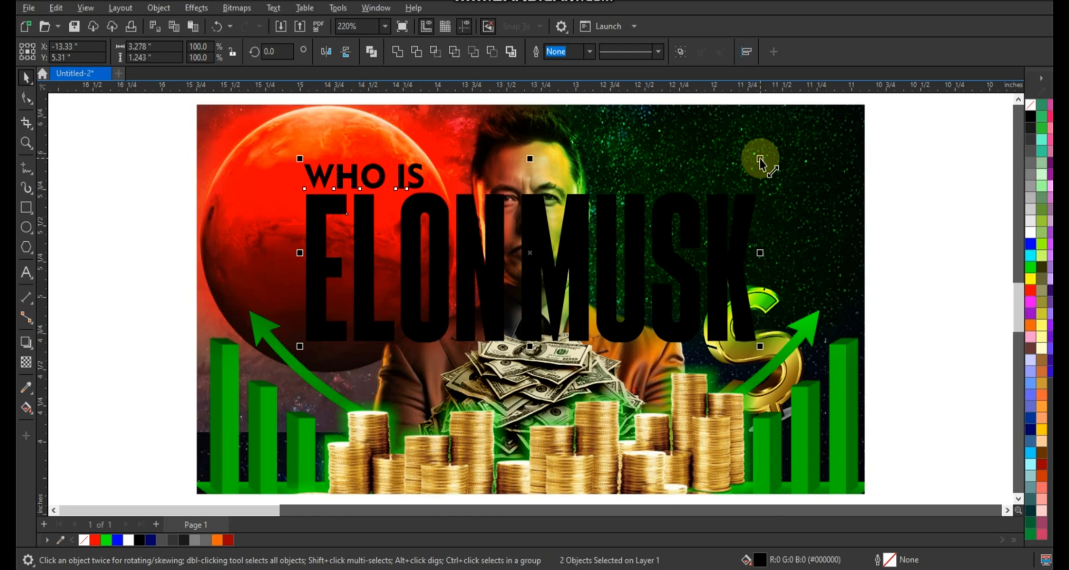
Step: Put the title inside the thumbnail frame, fill ELON MUSK with white and send it behind the portrait and dollar sign
double_click(814, 143)
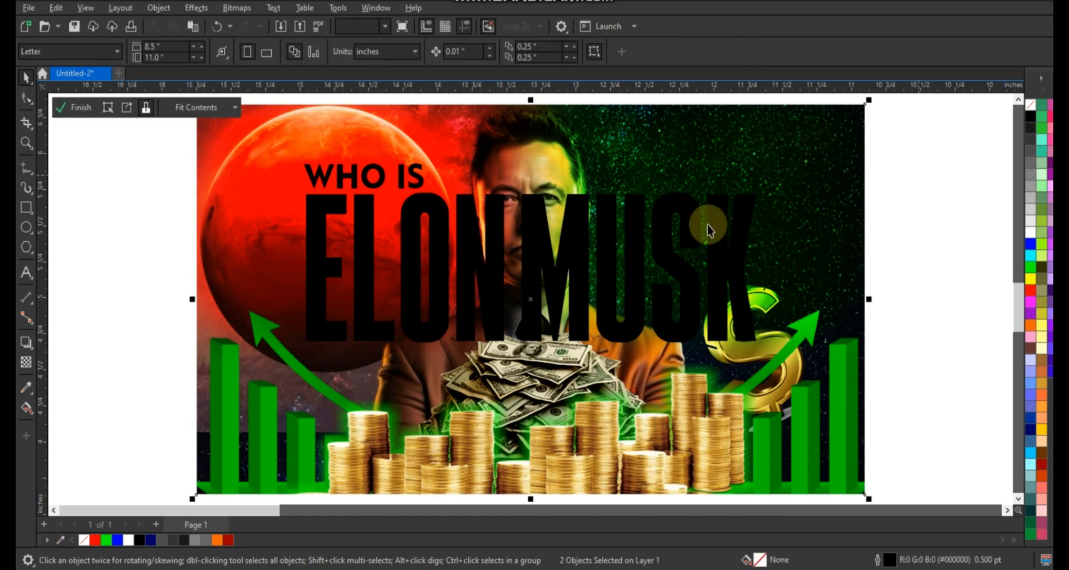
click(1031, 233)
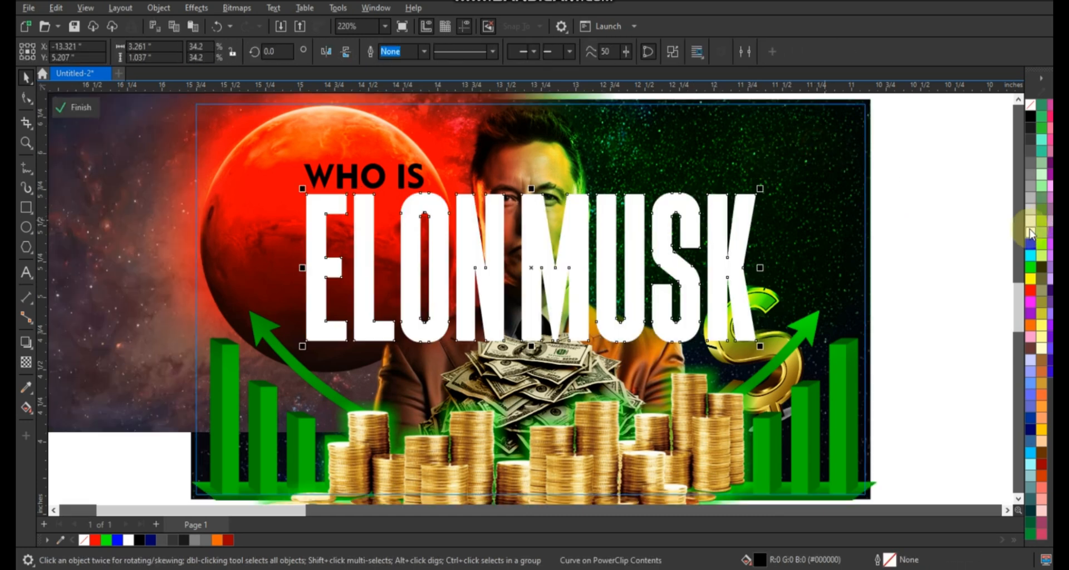
key(ctrl+Page_Down)
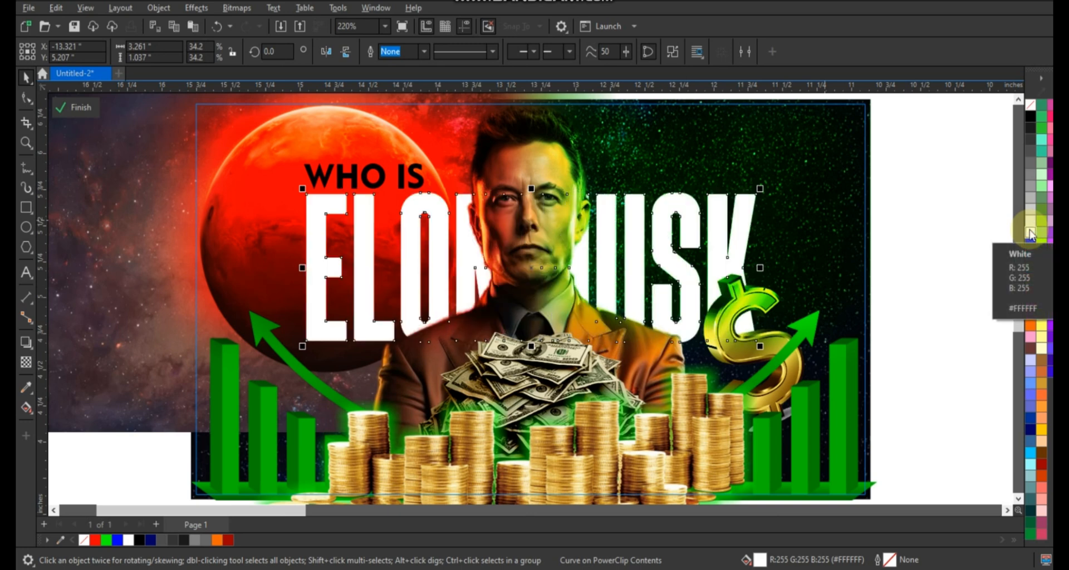
Step: Apply a vertical fountain fill to ELON MUSK fading downward from white, and enlarge the lettering to about 3.31 × 1.05 inches
click(1031, 118)
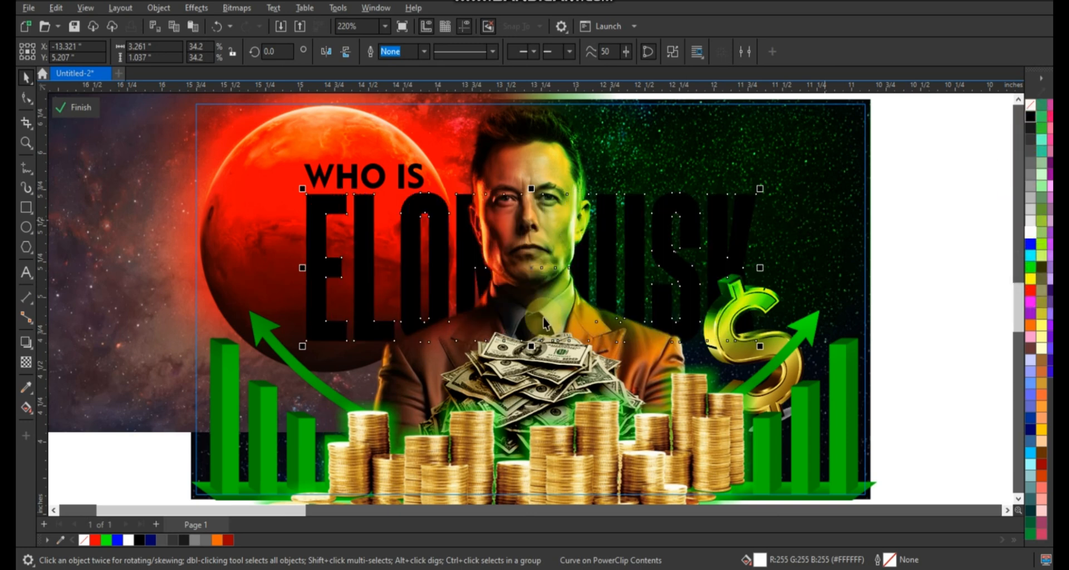
key(g)
drag(524, 216, 528, 363)
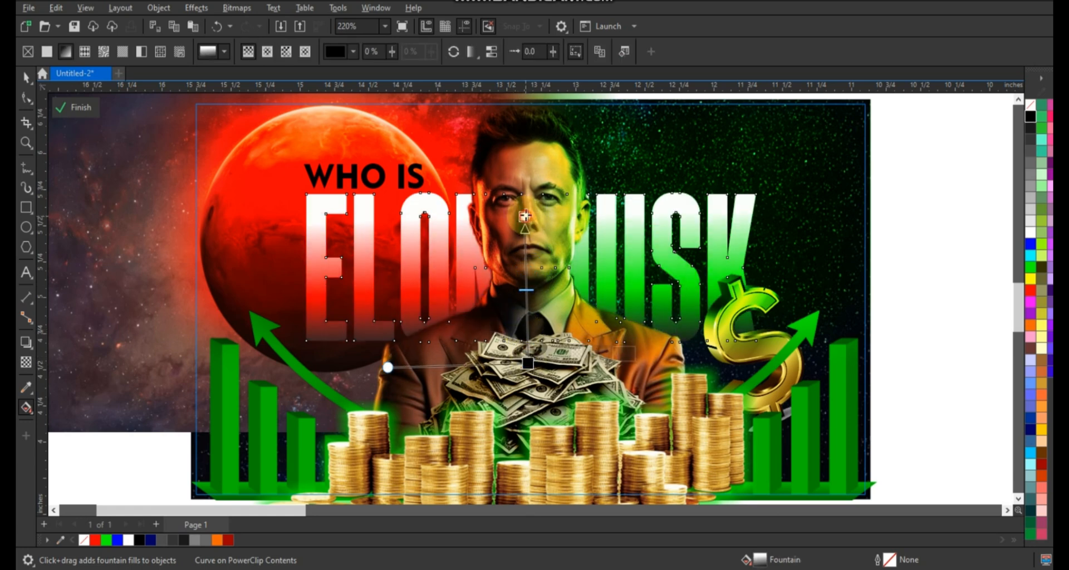
key(space)
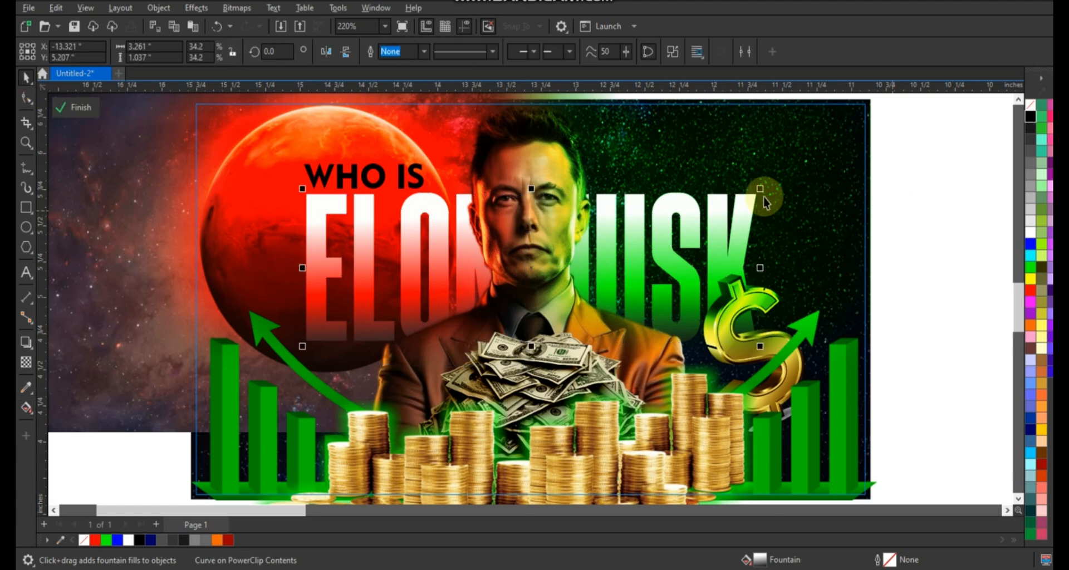
drag(761, 190, 764, 187)
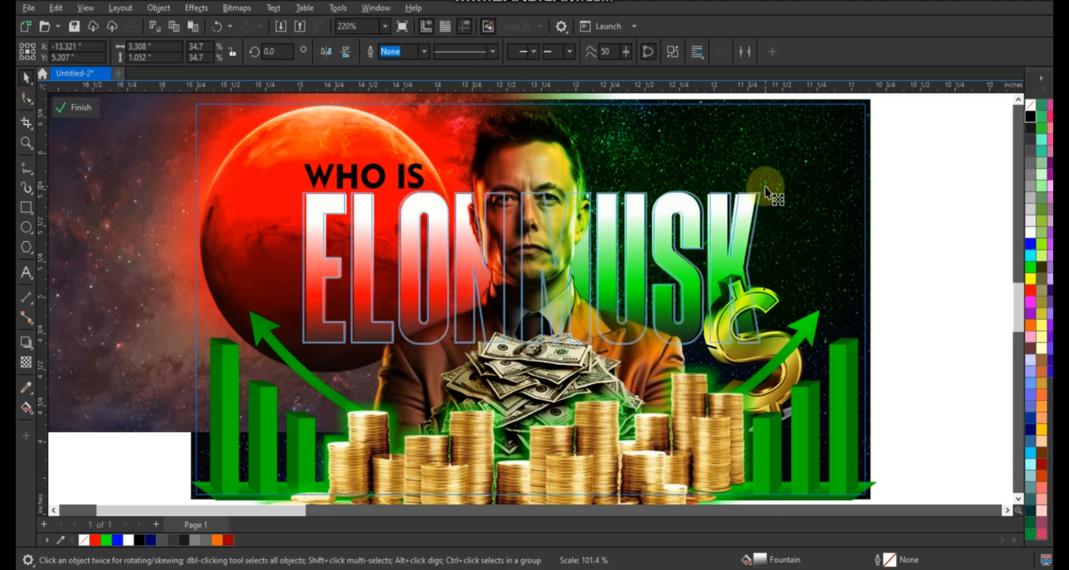
click(27, 99)
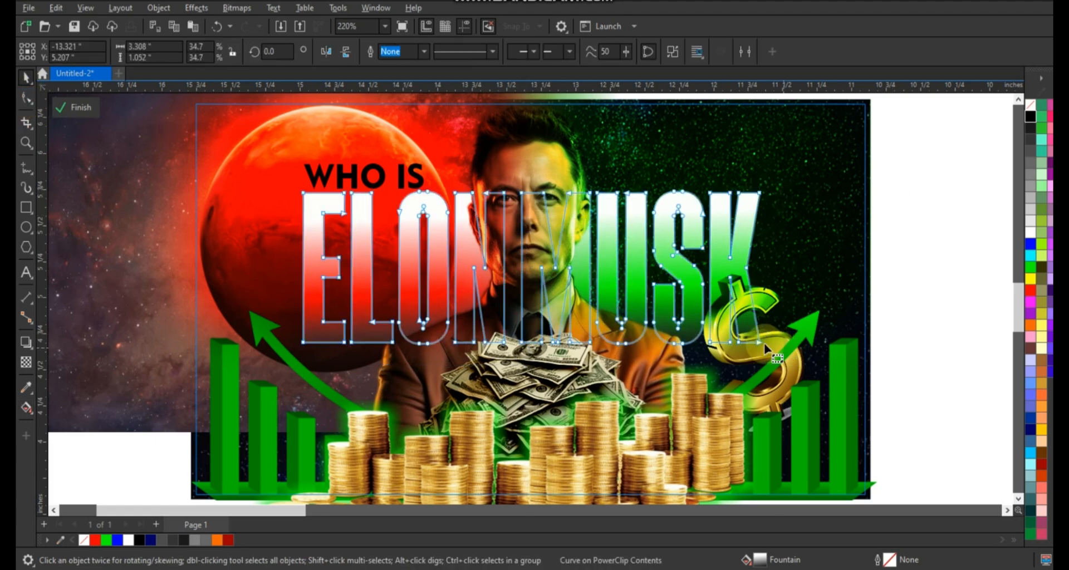
click(26, 79)
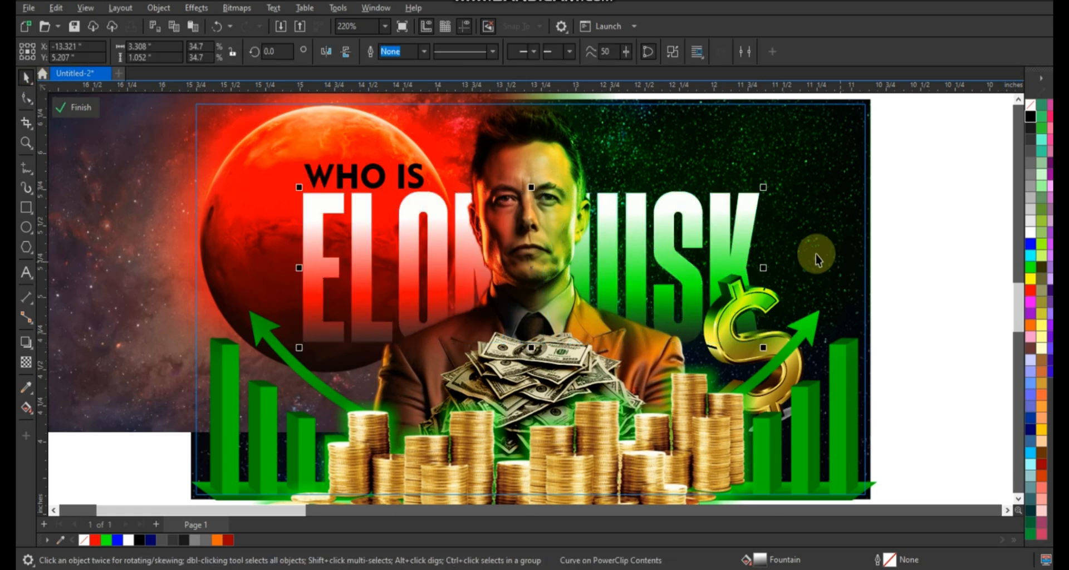
Step: Shift WHO IS slightly left to align with the edge of ELON MUSK and finish editing the frame contents
click(394, 186)
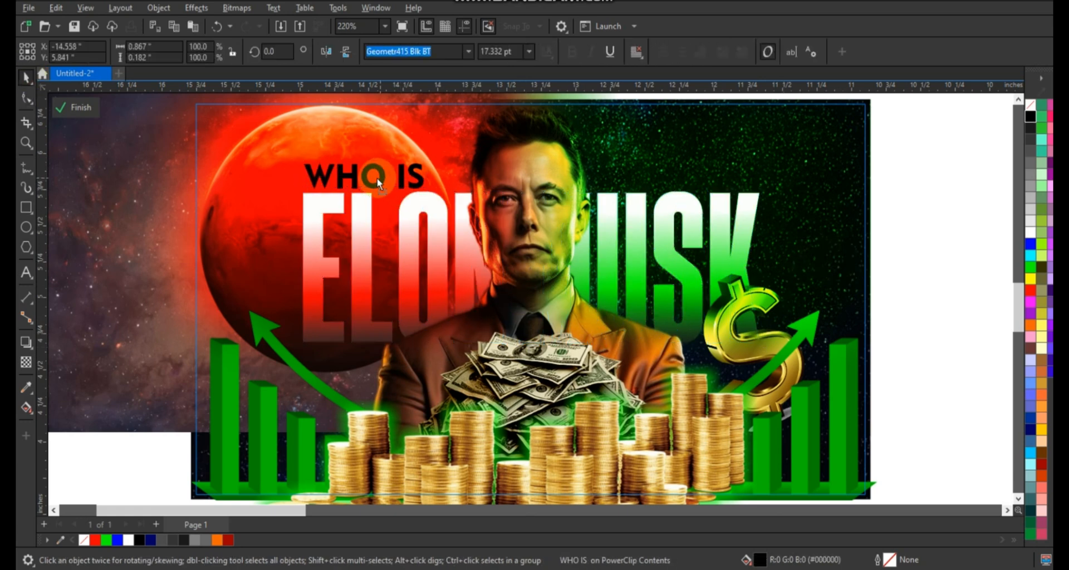
click(377, 177)
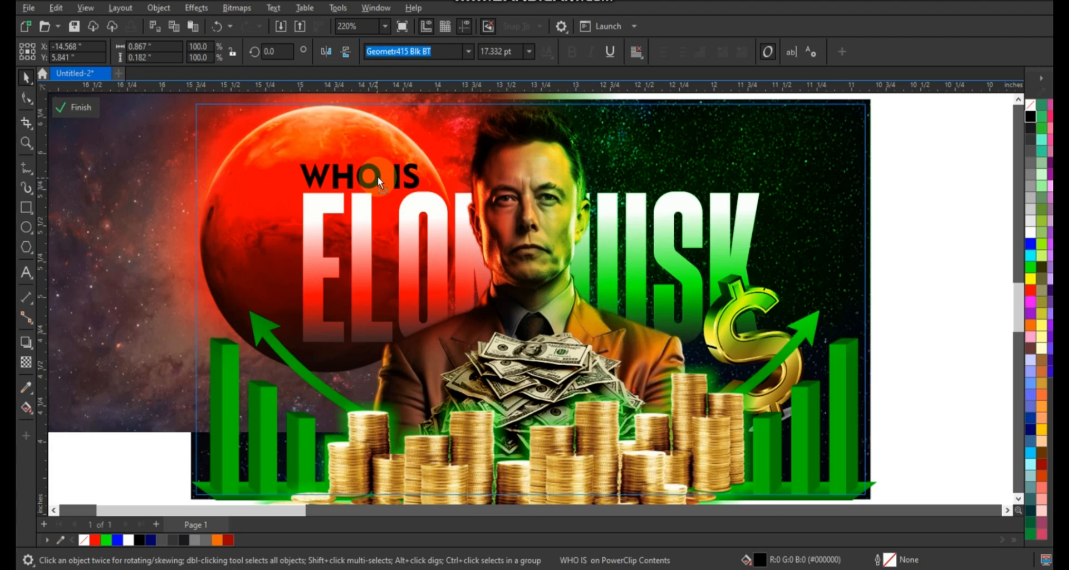
click(699, 228)
click(76, 107)
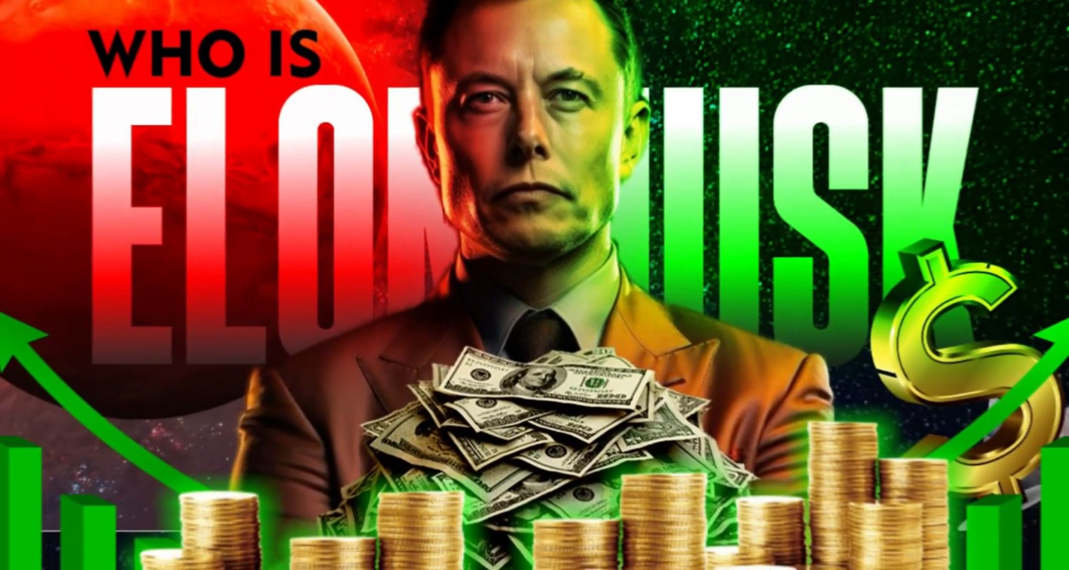